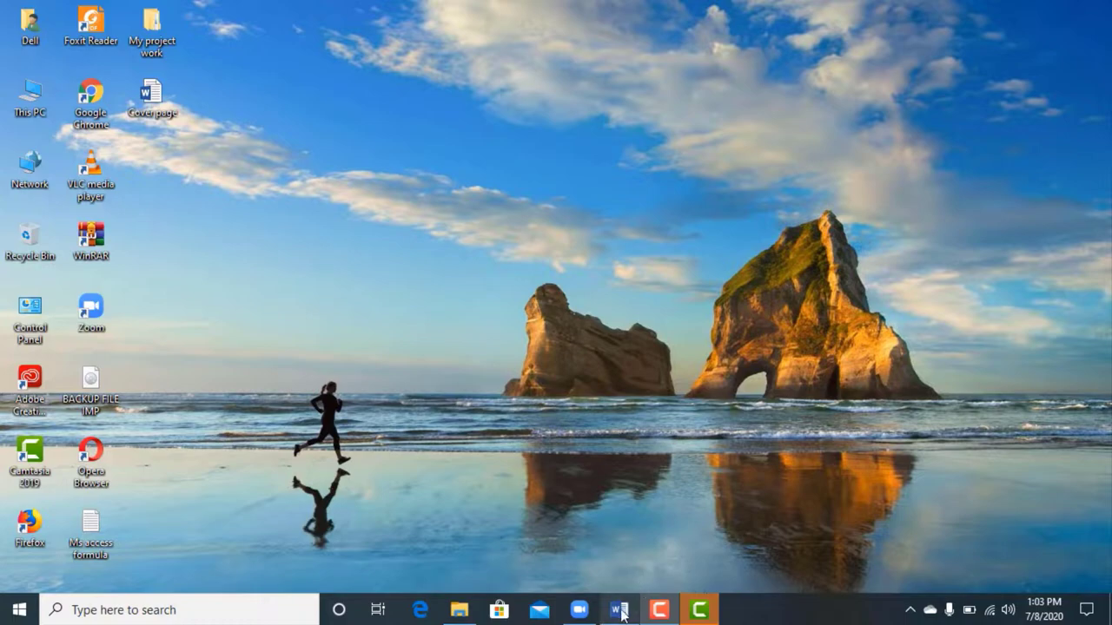
Step: Find Word 2013 through Windows Search, launch it and maximize its start screen
click(620, 610)
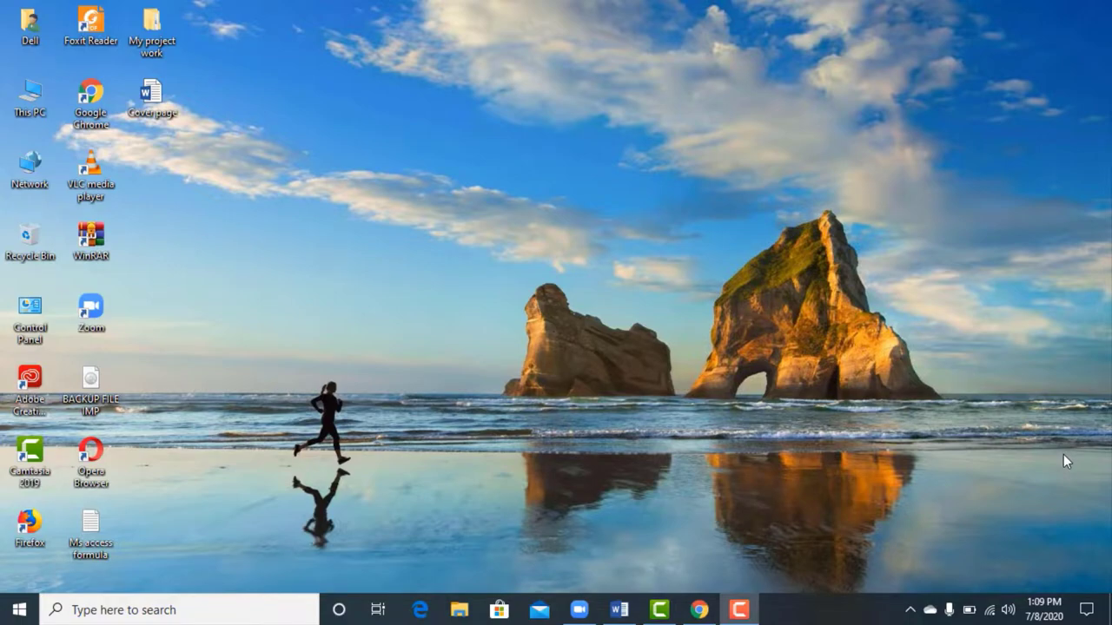
click(264, 608)
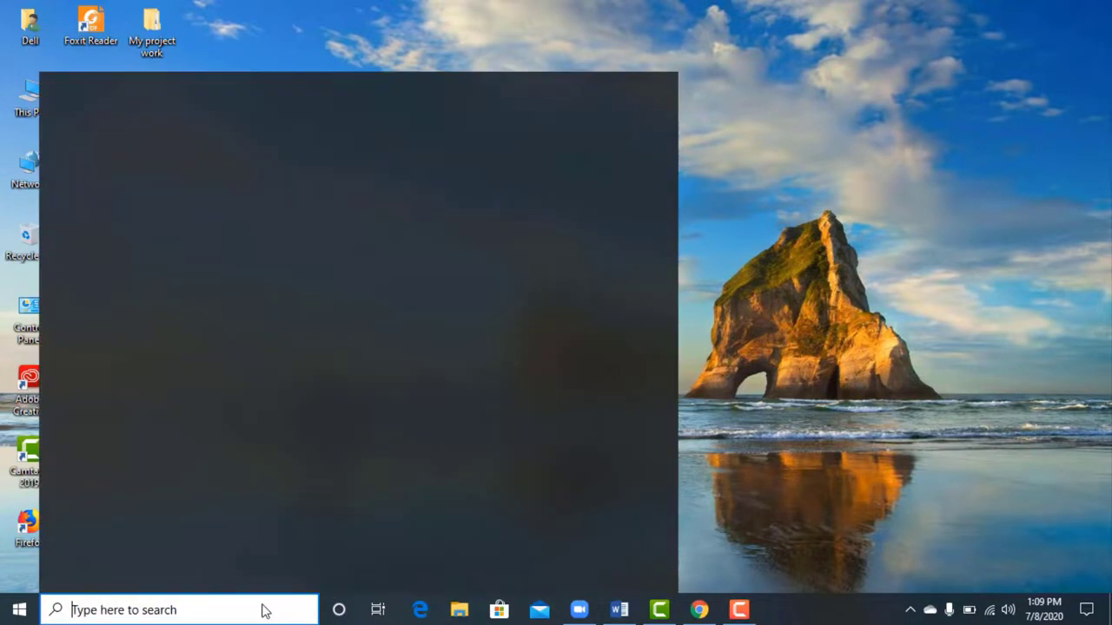
text(w)
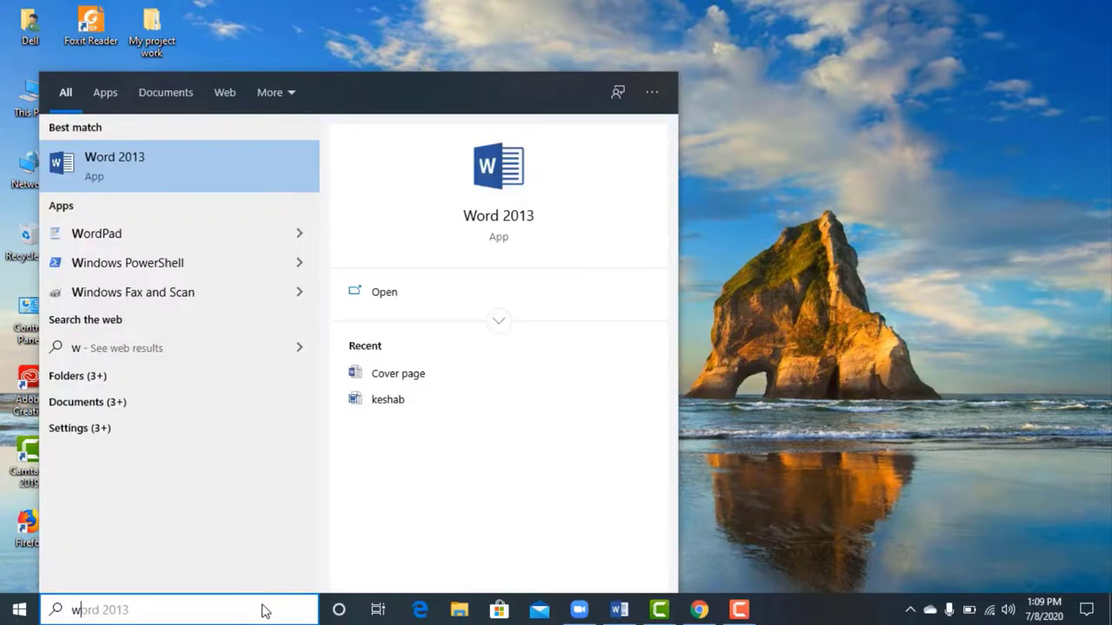
text(o)
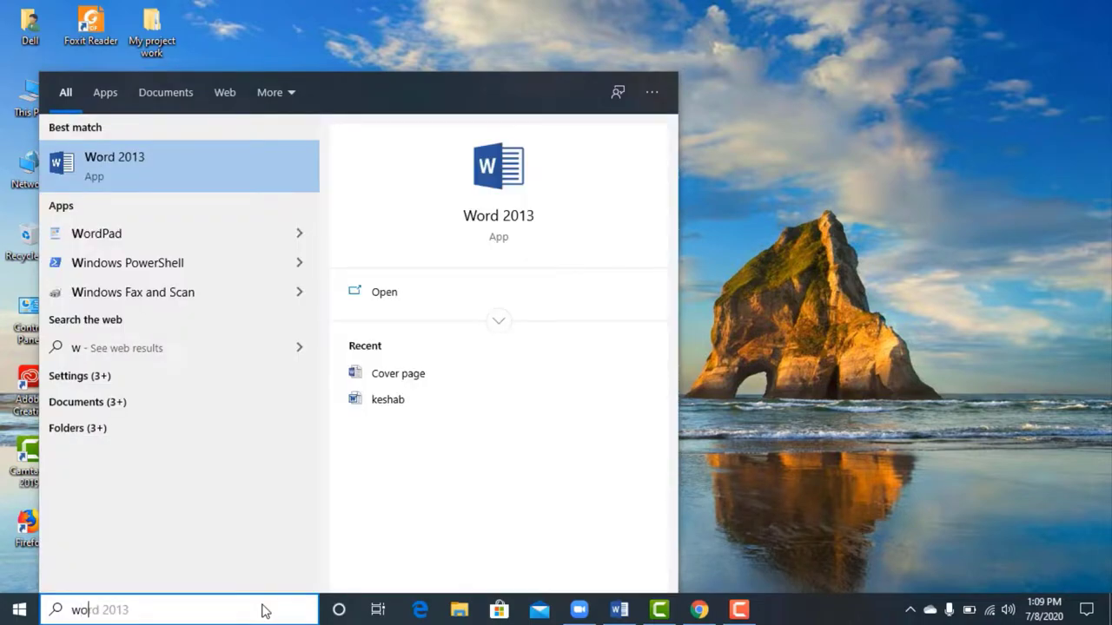
text(rd)
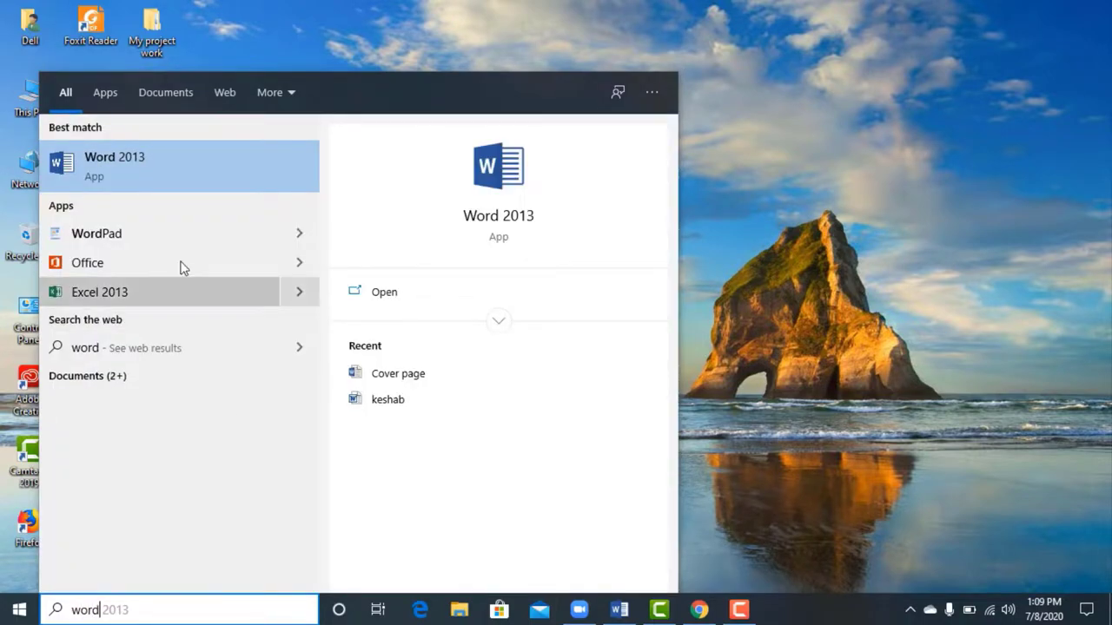
click(175, 170)
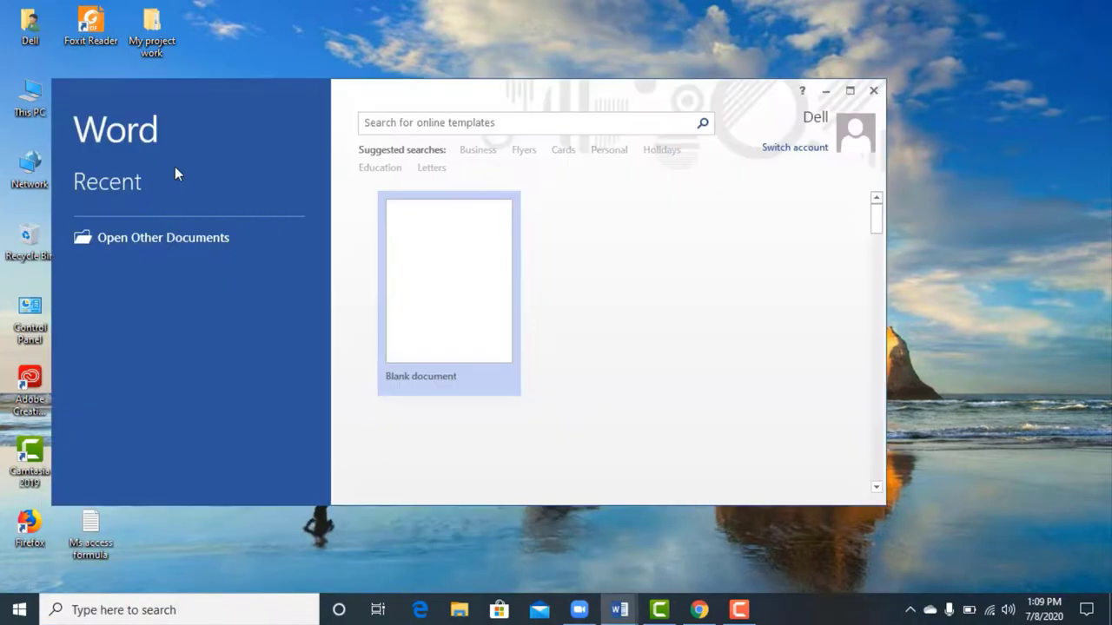
click(850, 91)
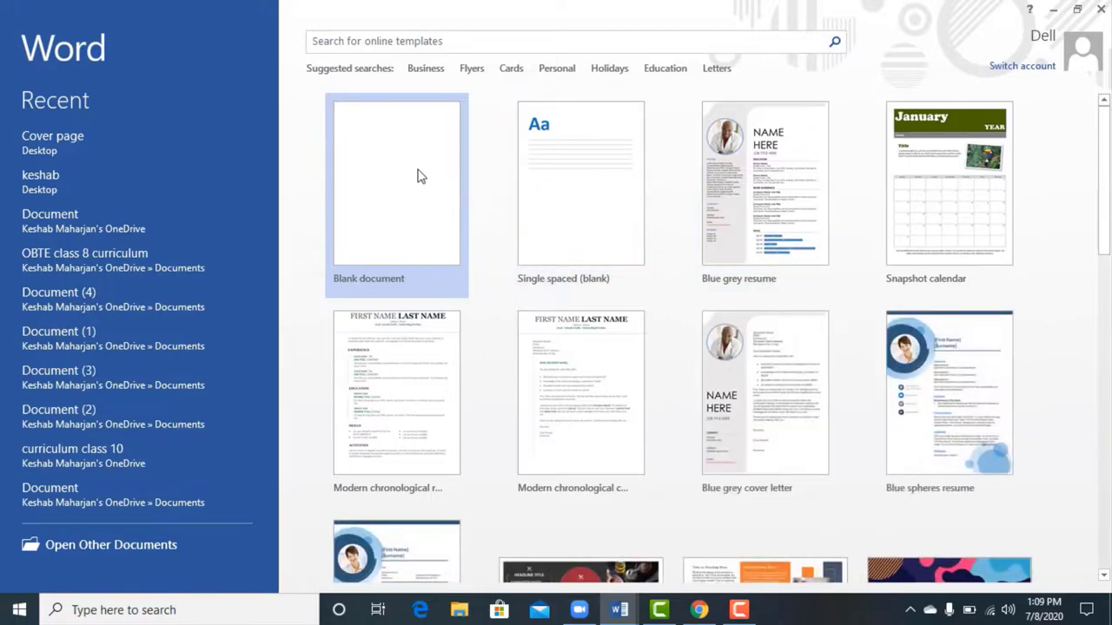
Step: In a blank document, type 'Api School', 'Dhapasi, Karhmandu', 'A project work on', 'History of computer' on separate lines
click(409, 169)
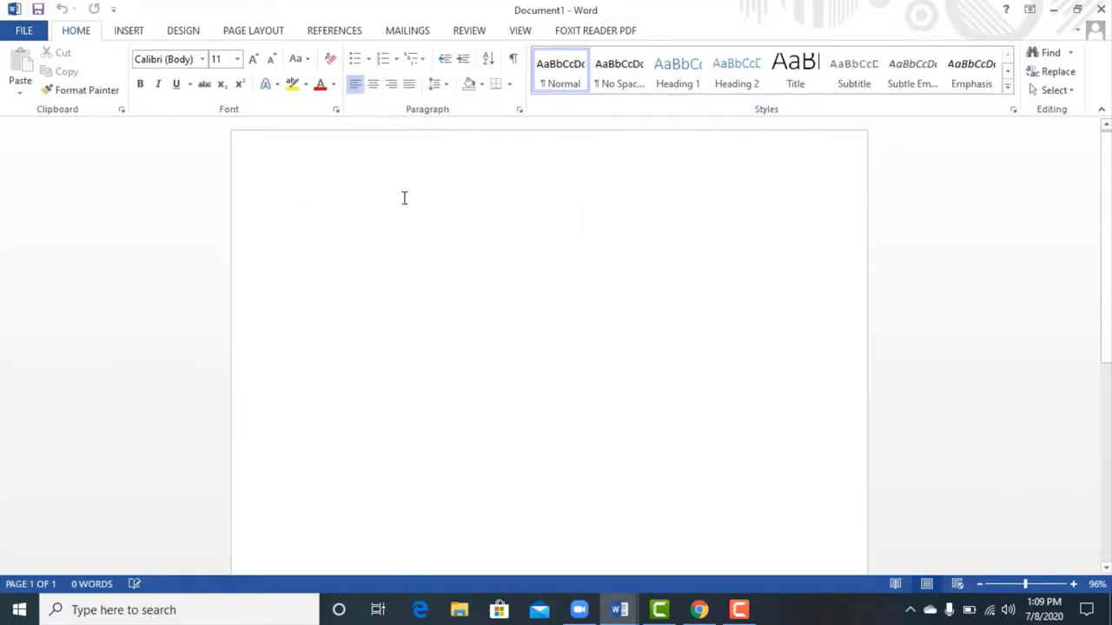
text(Api )
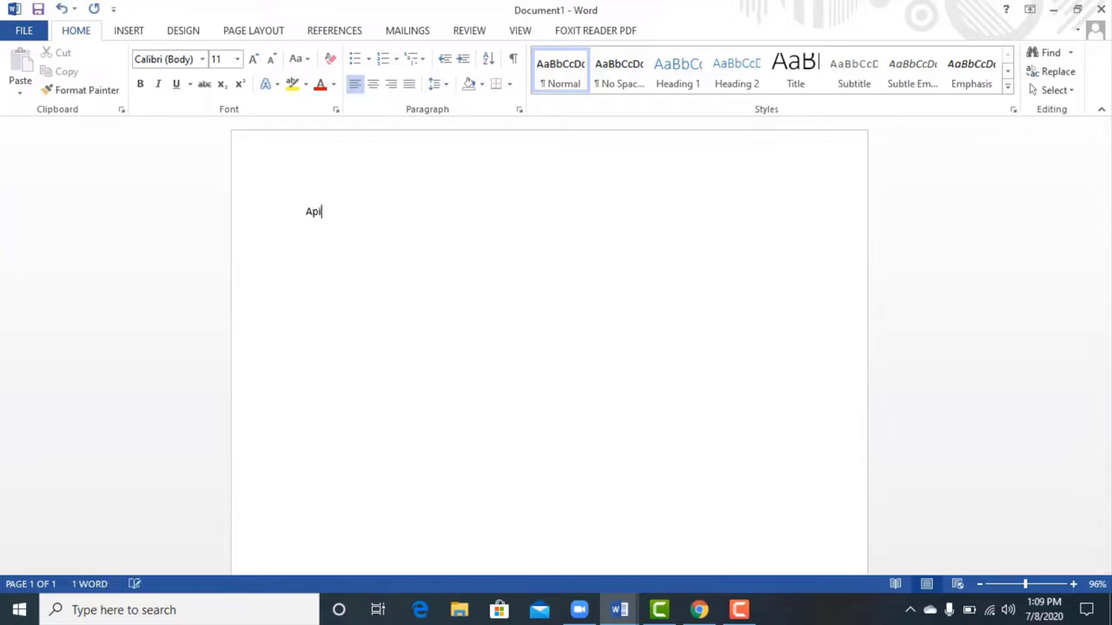
text(S)
text(choo)
text(l)
key(Return)
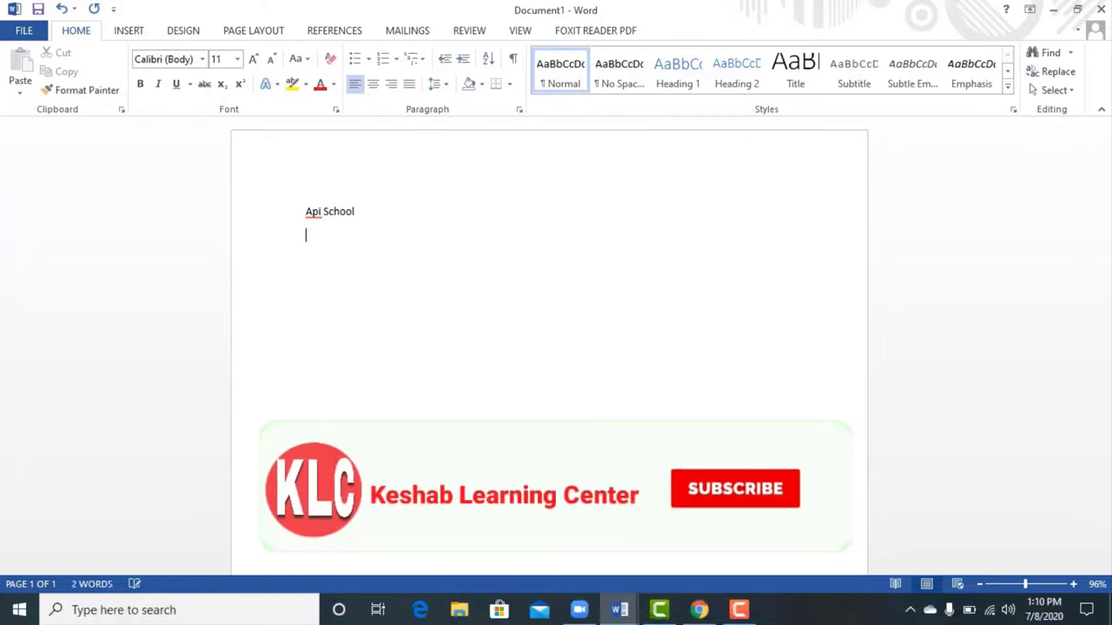
text(Dh)
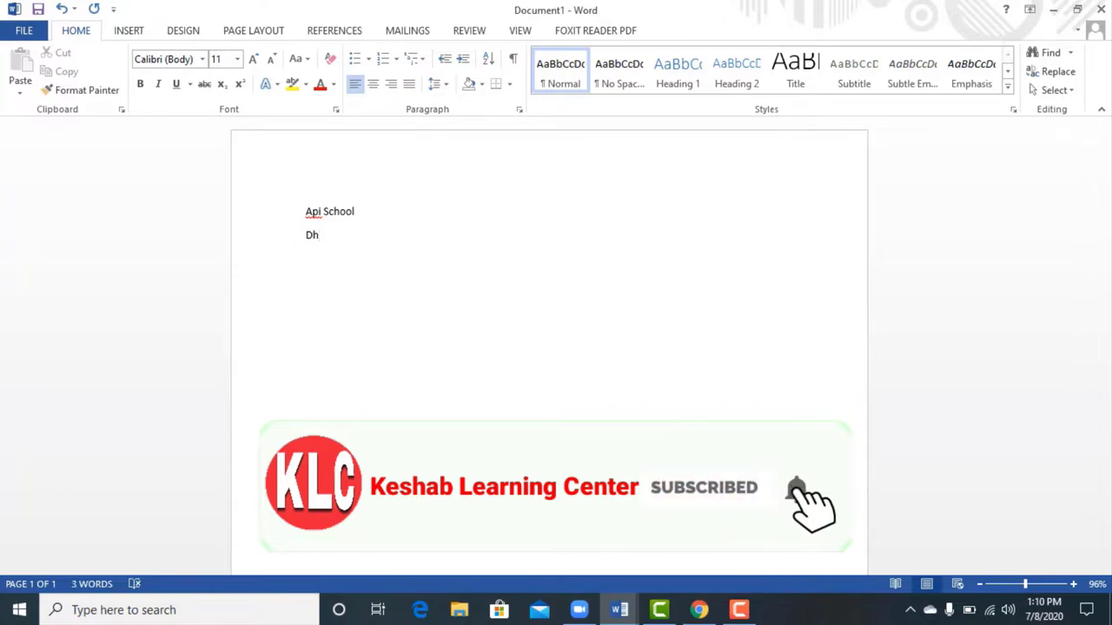
text(a)
text(p)
text(asi,)
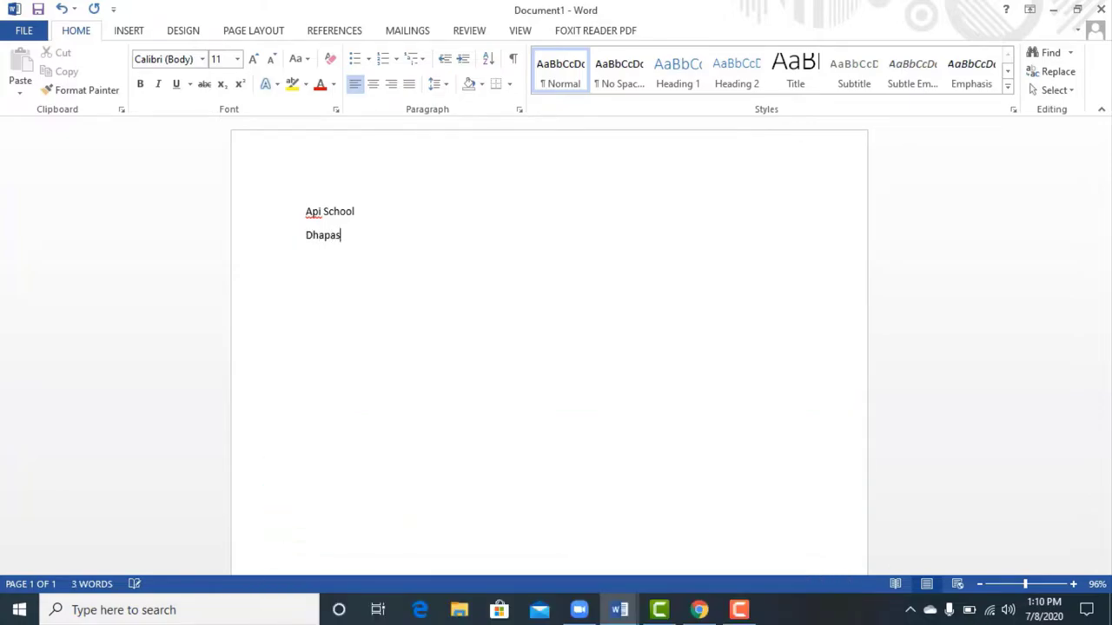
text( Karh)
text(mandu)
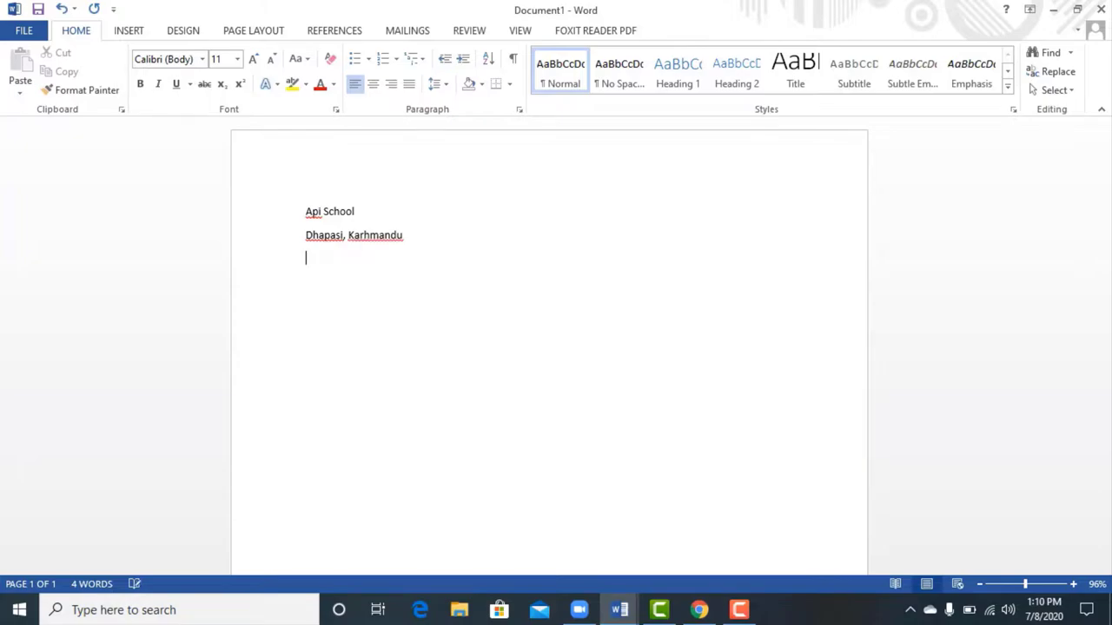
text(p)
text(roject work)
text( on)
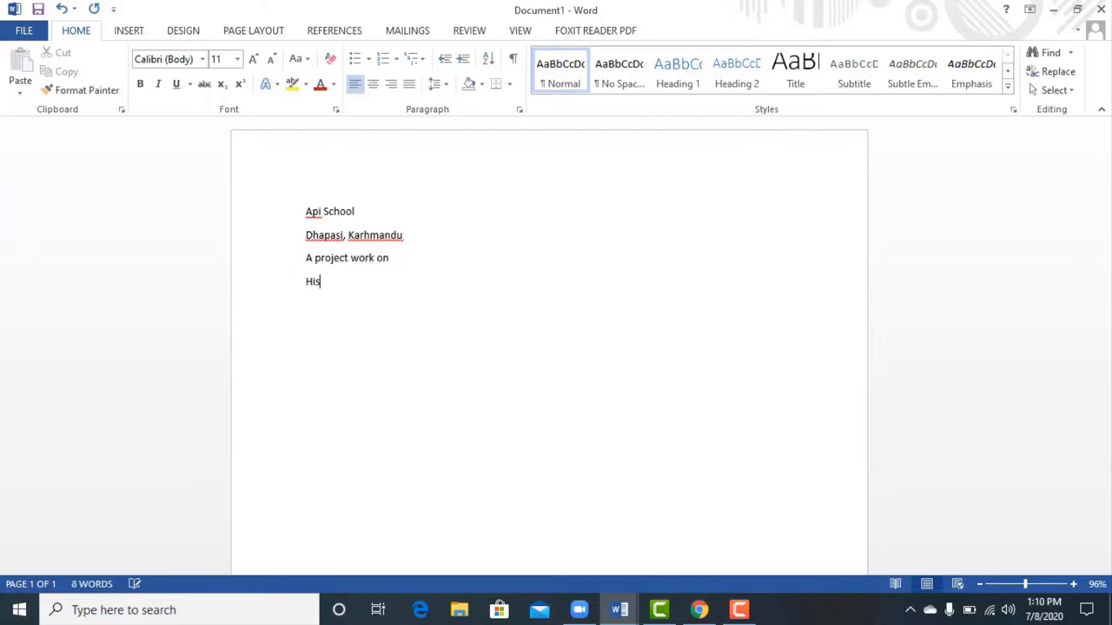
text( History of)
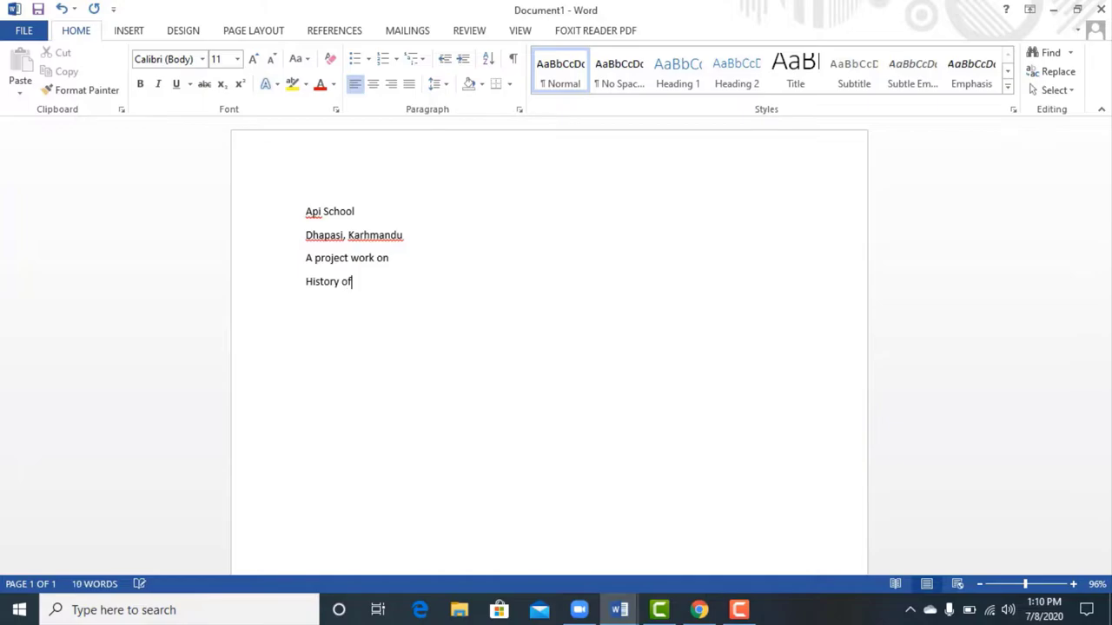
text( computer)
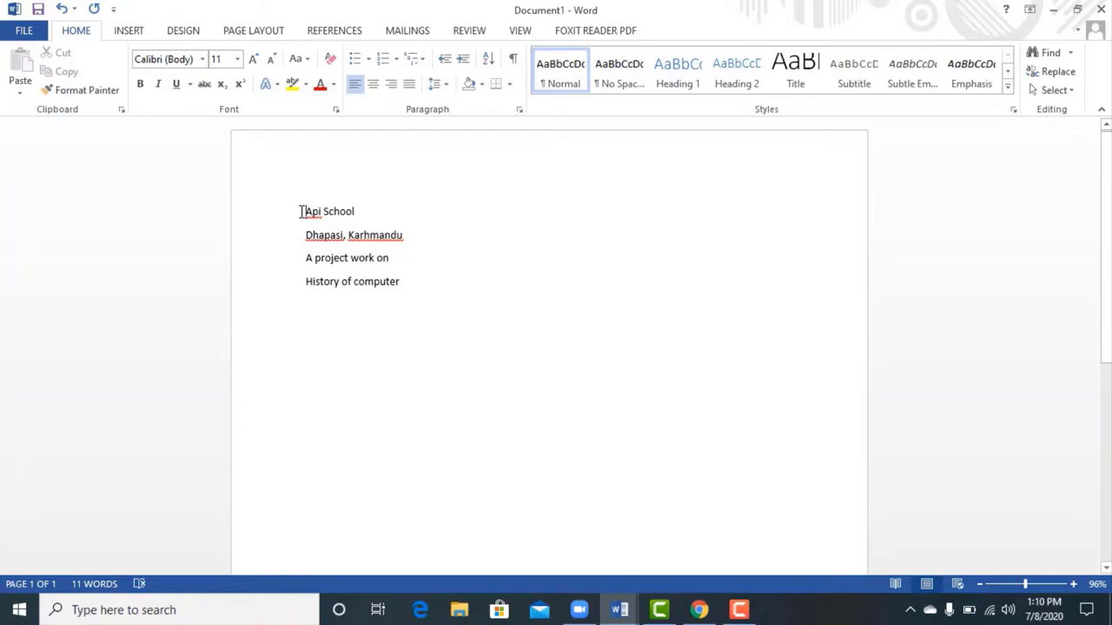
Step: Set all the lines to 18 pt and correct 'Karhmandu' to 'Kathmandu'
drag(301, 212, 396, 305)
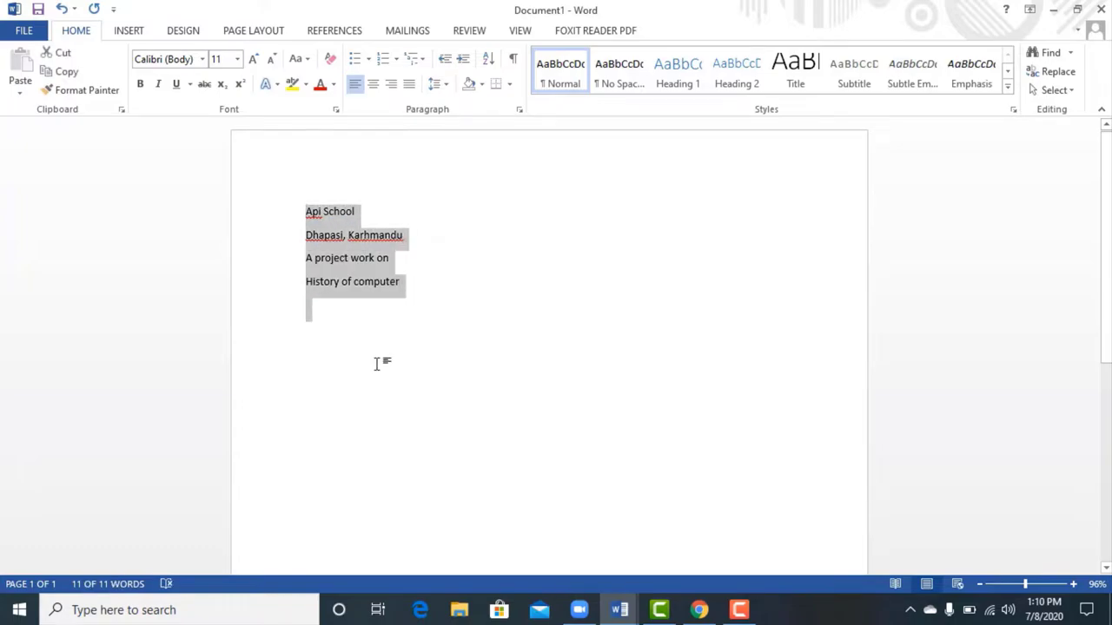
click(238, 59)
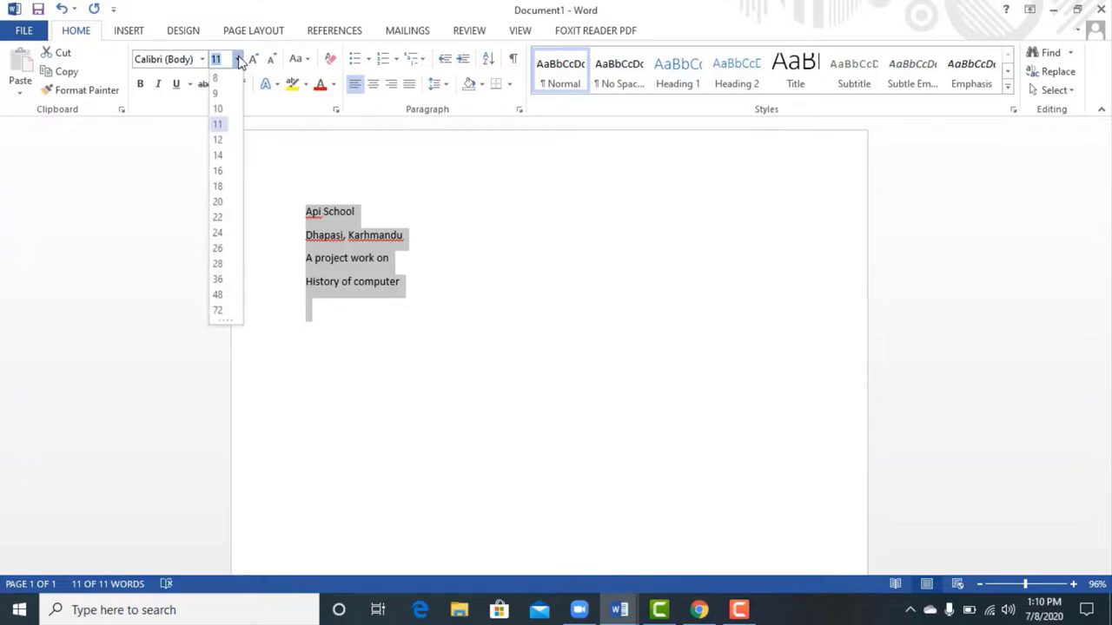
click(219, 187)
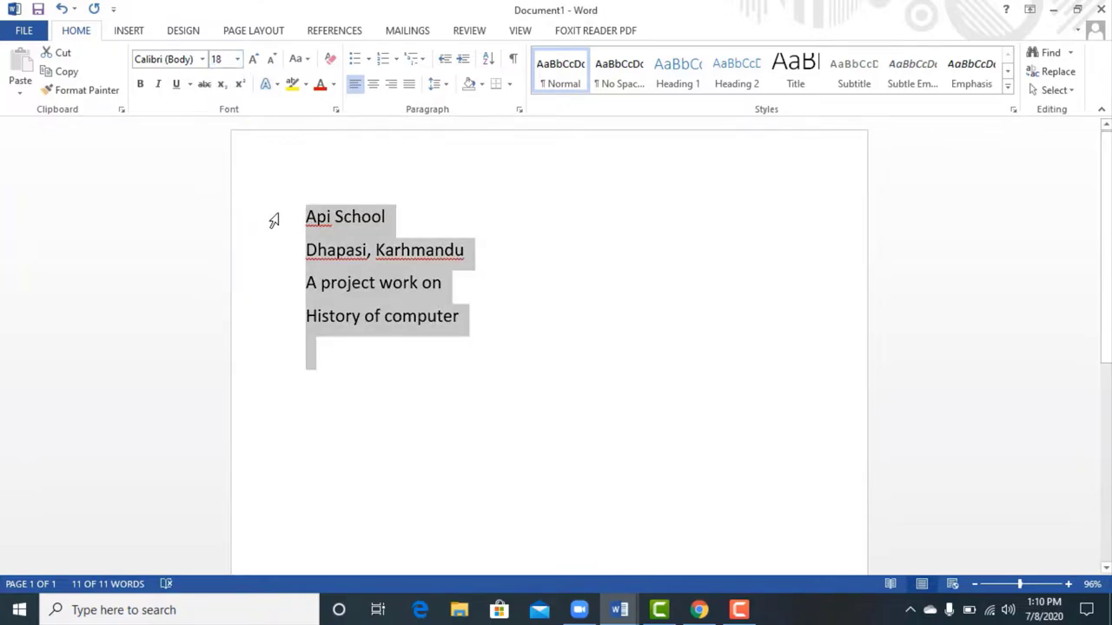
click(403, 250)
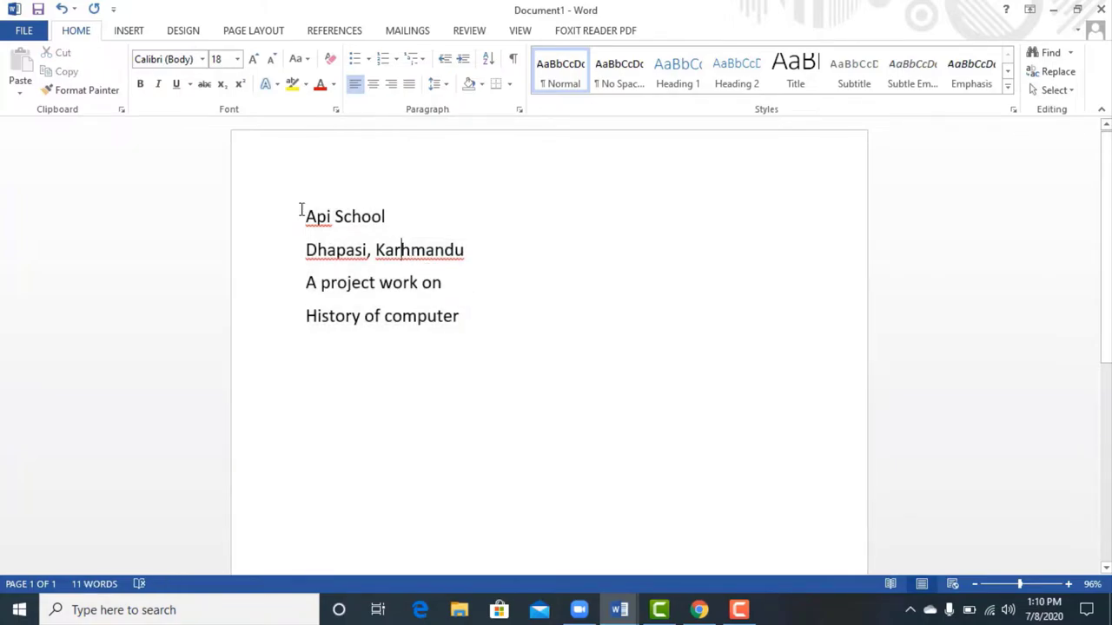
key(BackSpace)
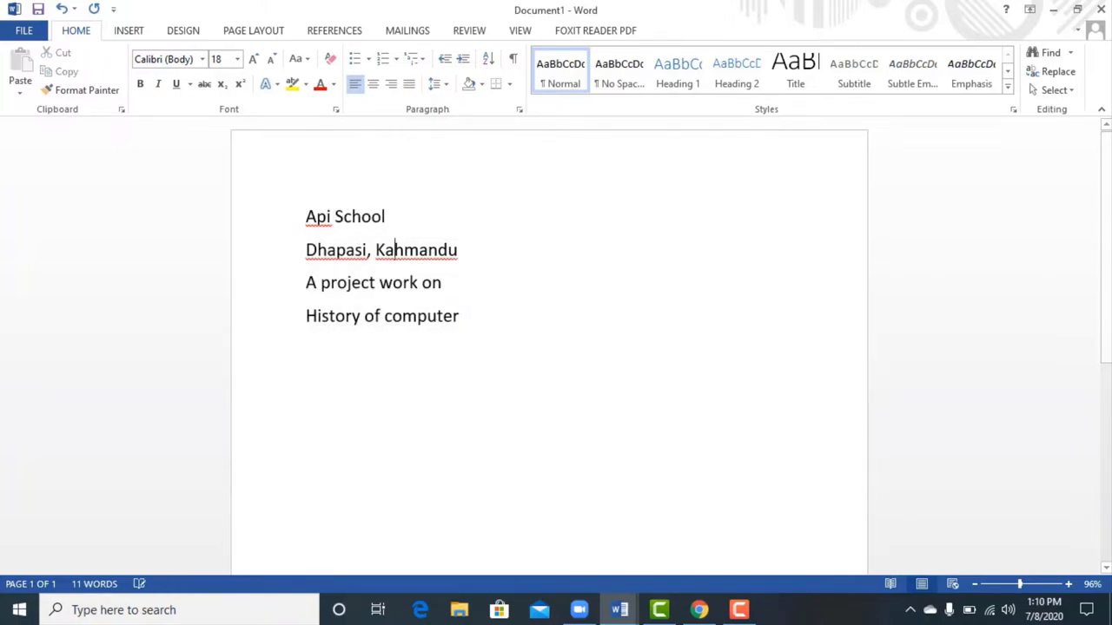
text(t)
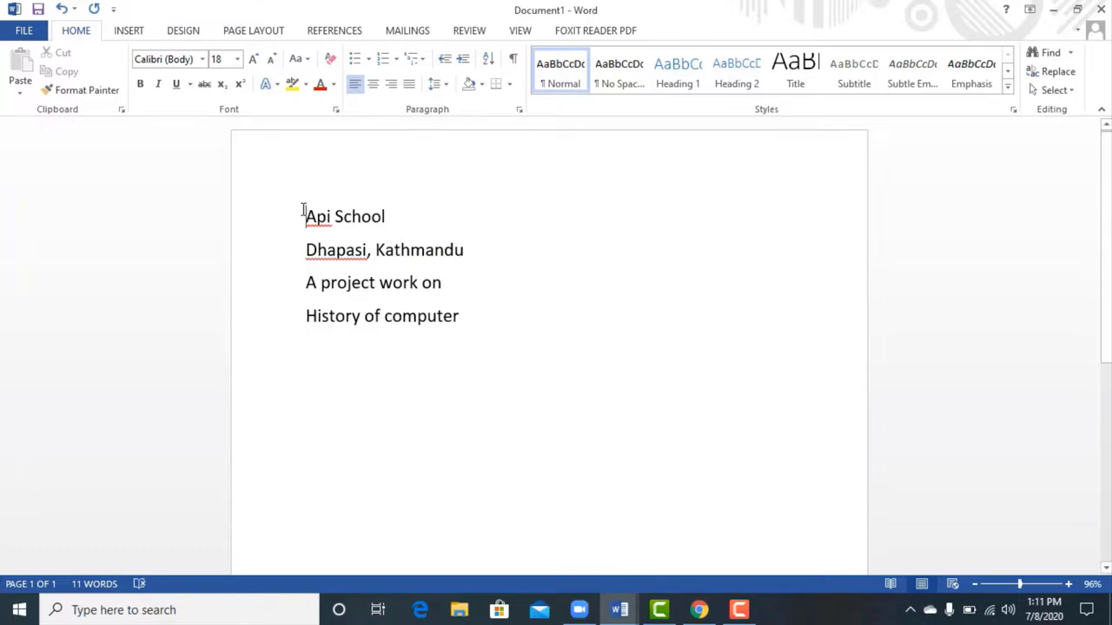
Step: Center the four lines on the page
drag(304, 210, 479, 337)
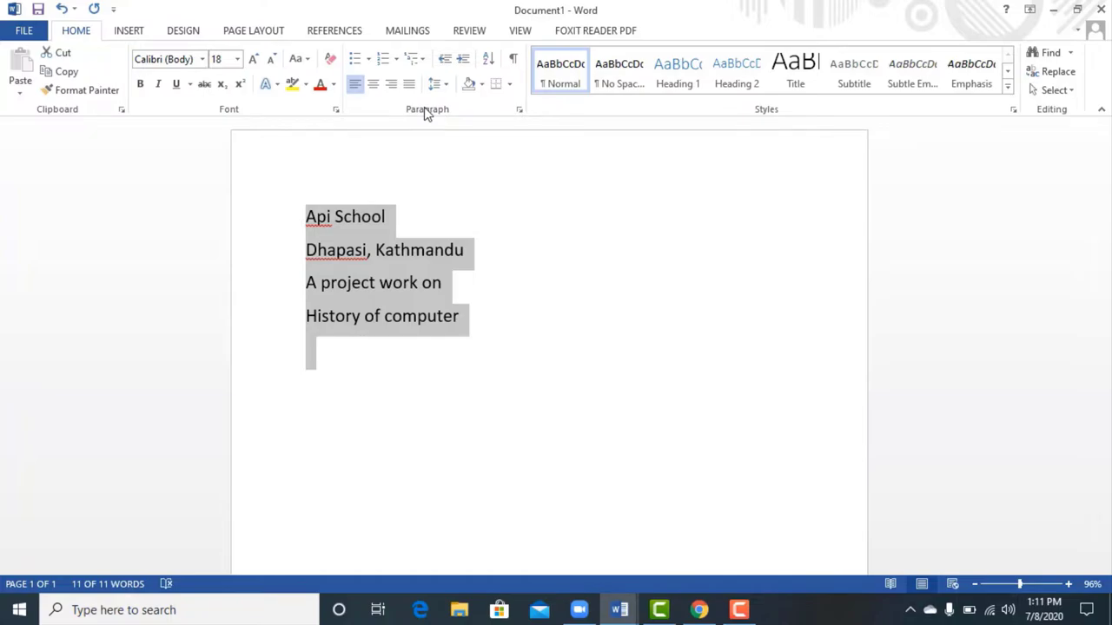
click(374, 91)
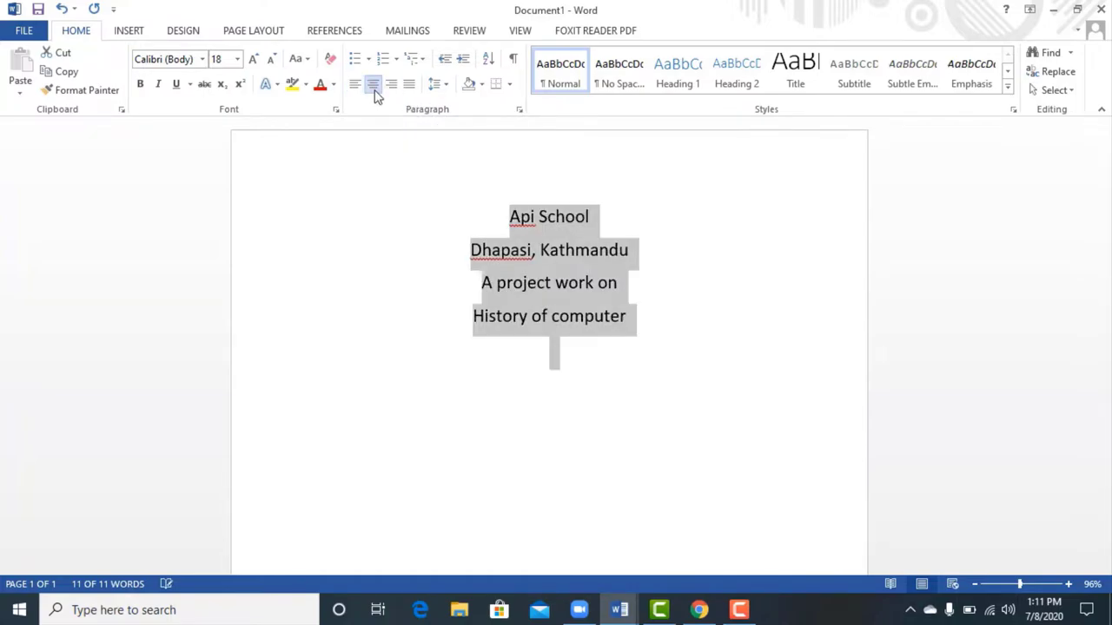
click(630, 250)
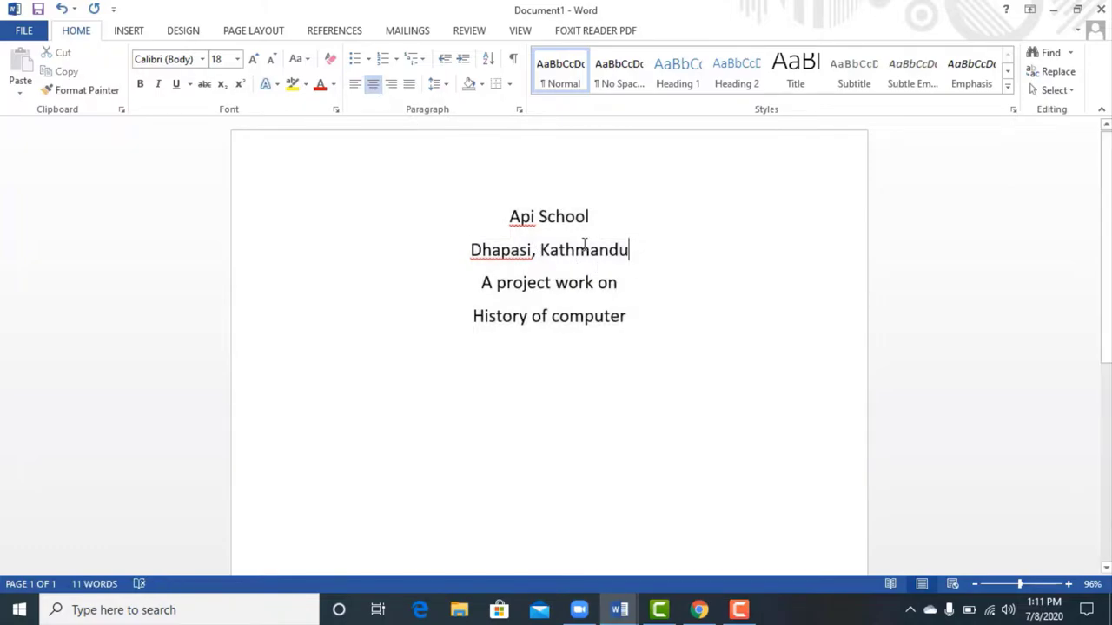
drag(511, 217, 607, 315)
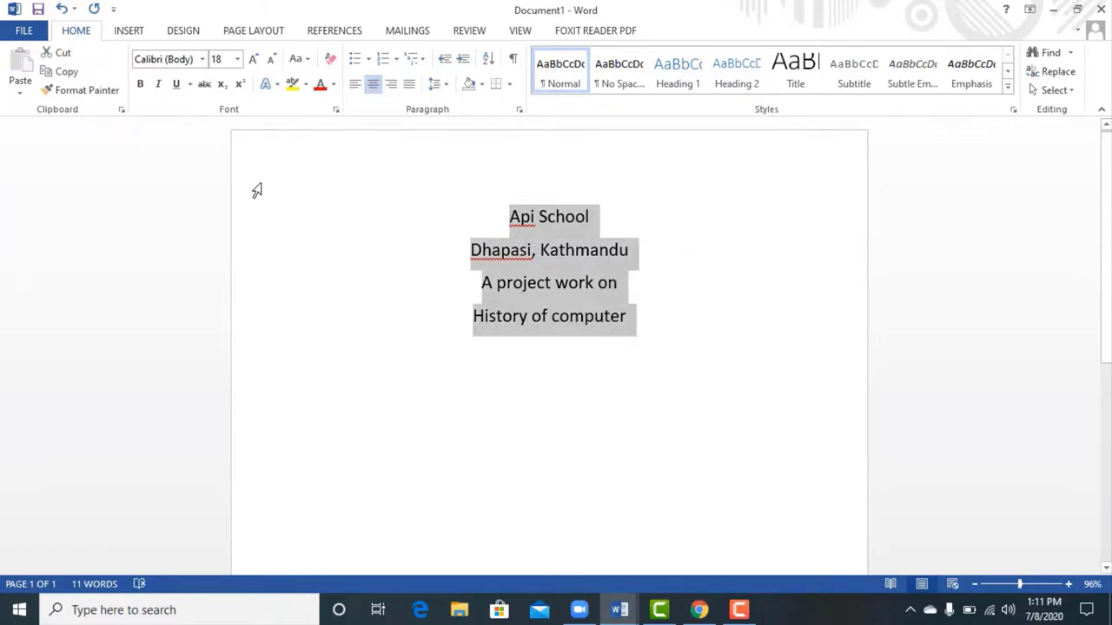
Step: Apply Times New Roman to the title lines and make 'Api School' bold at 26 pt
click(203, 59)
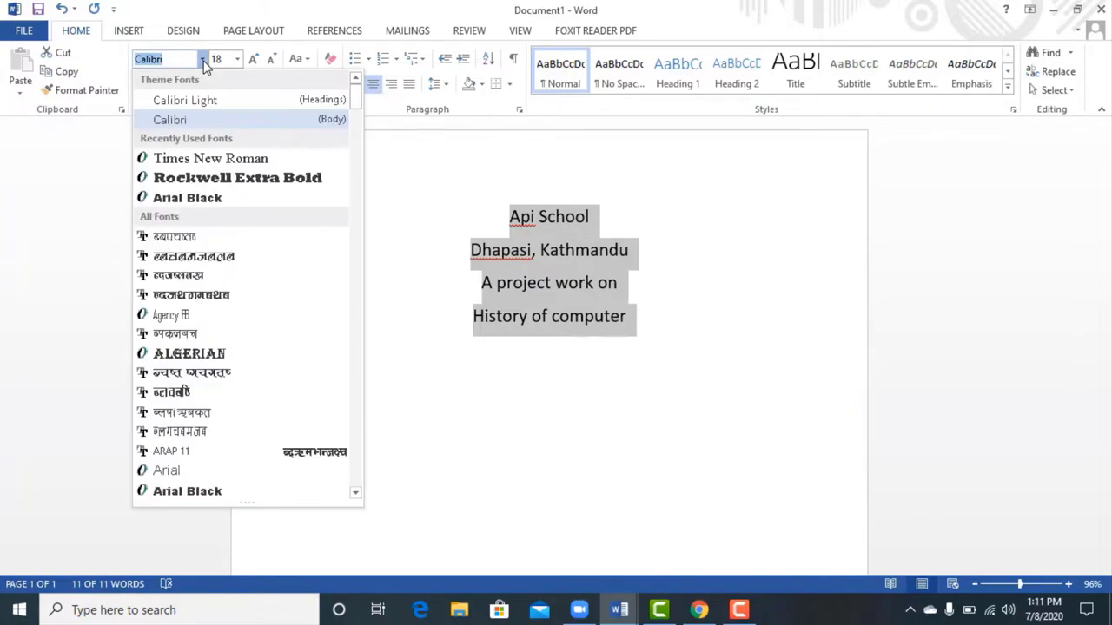
click(304, 159)
click(682, 223)
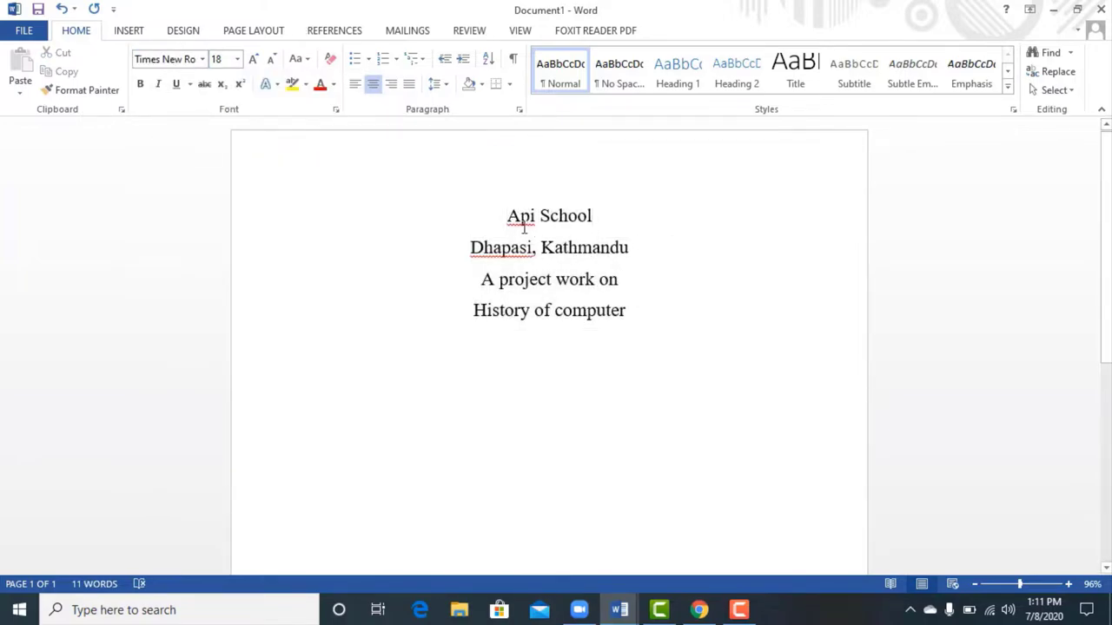
drag(507, 215, 594, 216)
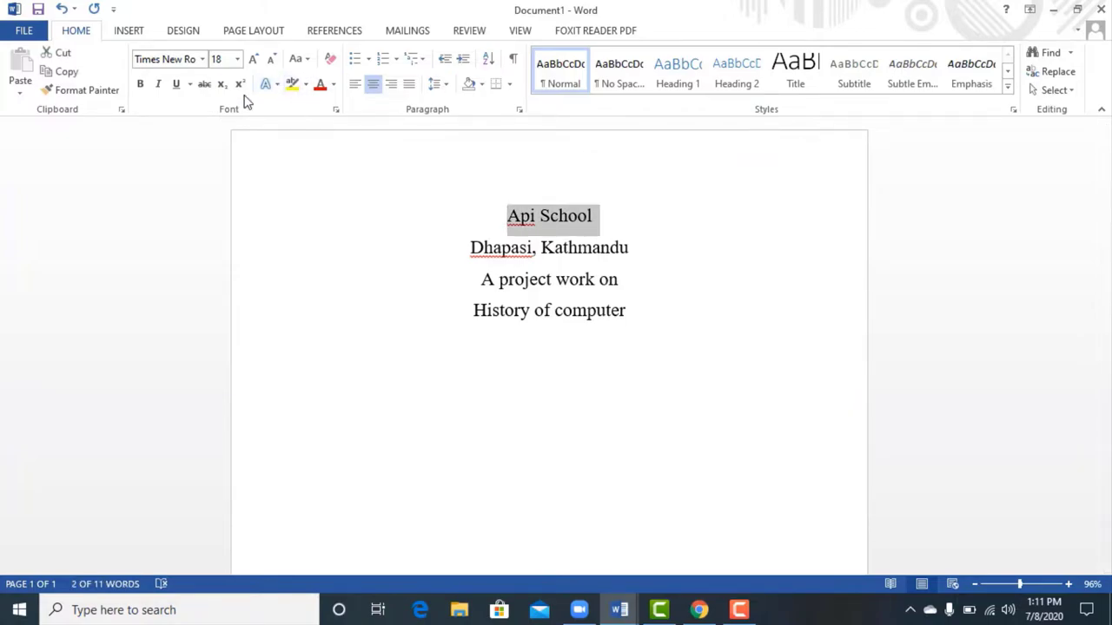
click(140, 84)
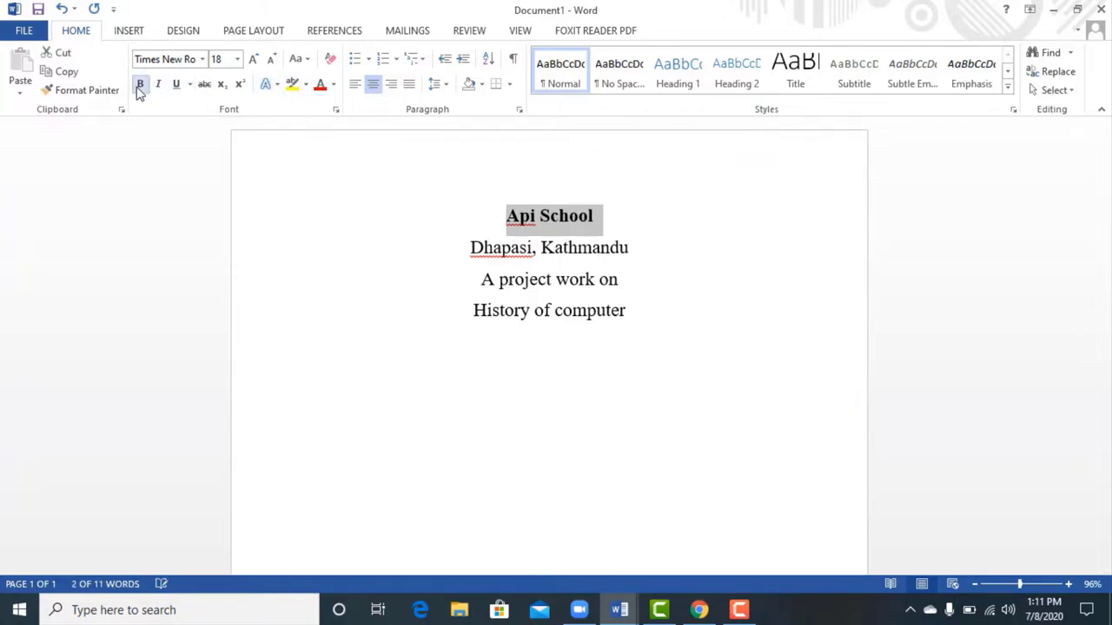
click(254, 63)
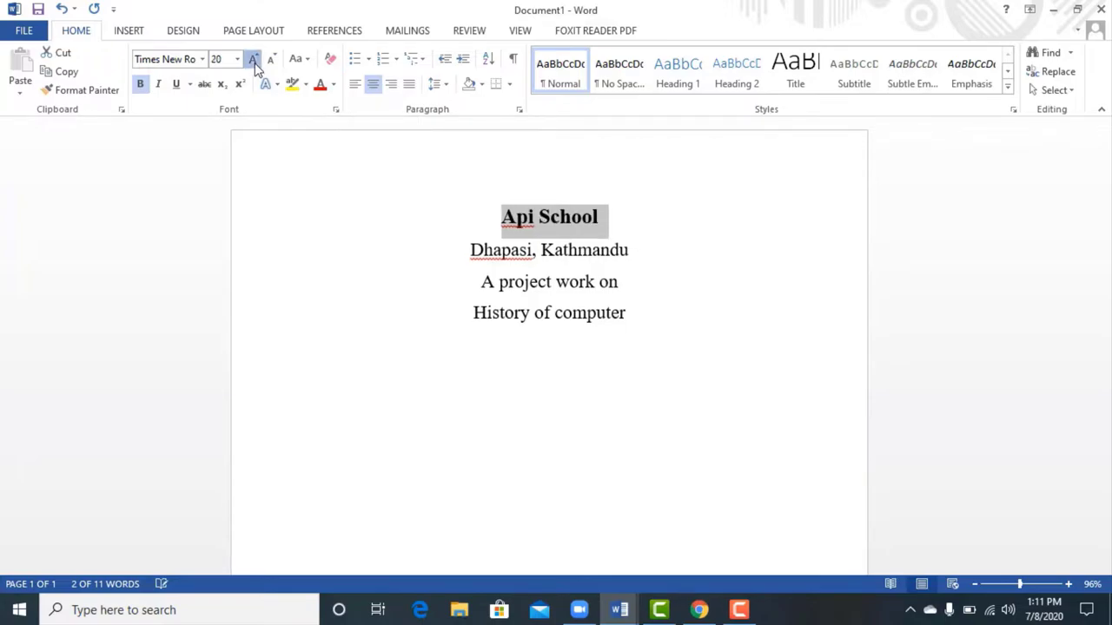
click(254, 63)
click(253, 63)
click(254, 63)
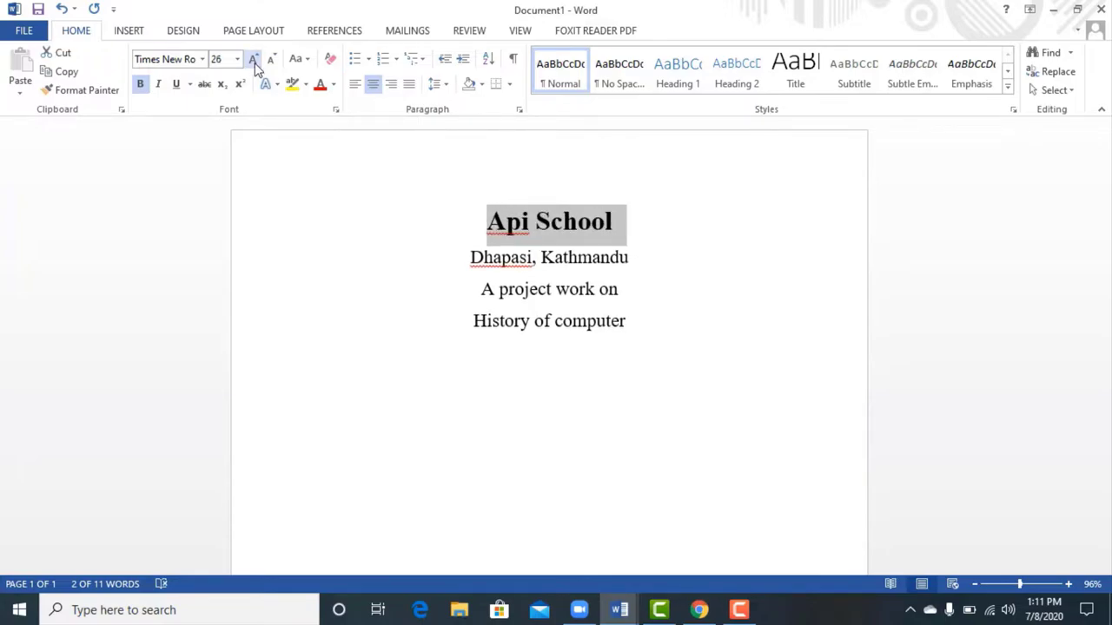
click(488, 264)
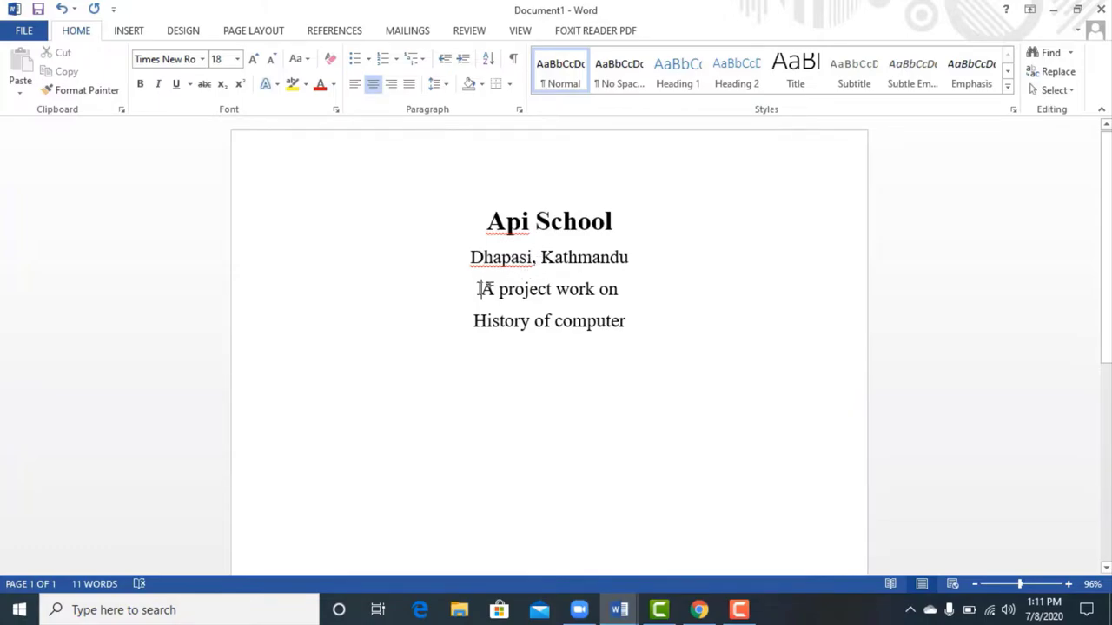
Step: Insert blank lines before 'A project work on' to move it lower
click(484, 288)
key(Return)
key(Return)
key(Return)
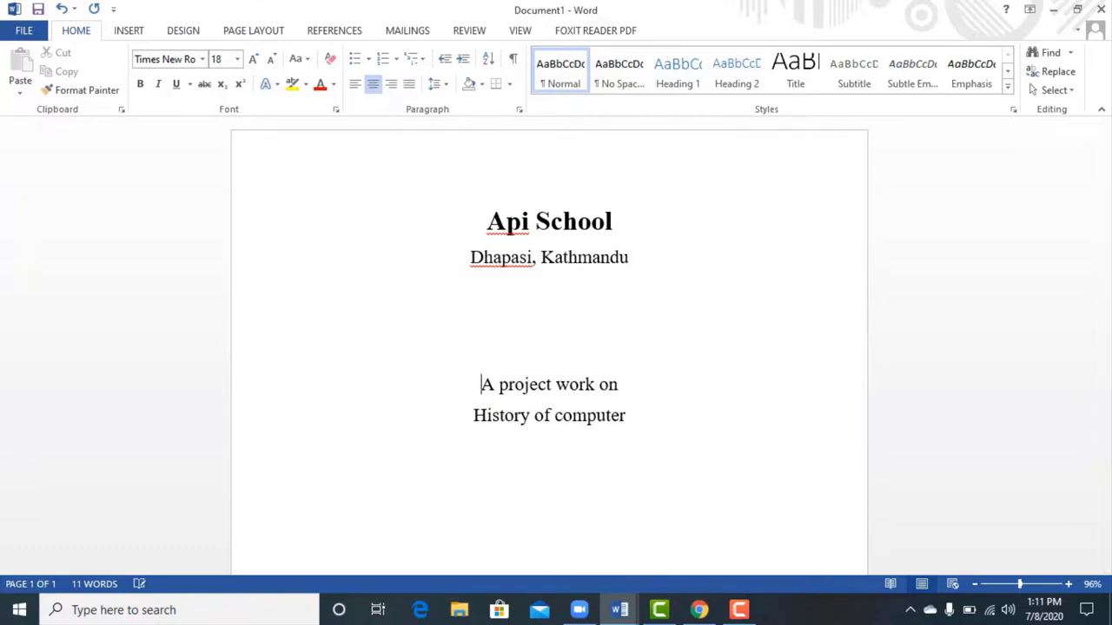
key(Return)
key(Return)
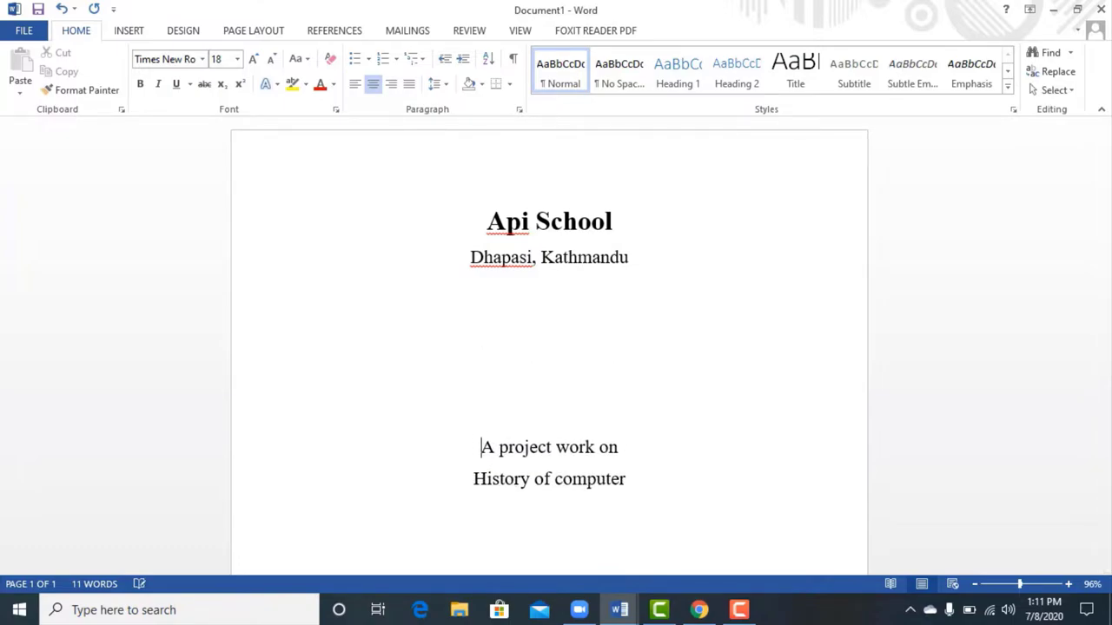
scroll(687, 342, down, 2)
scroll(687, 342, down, 2)
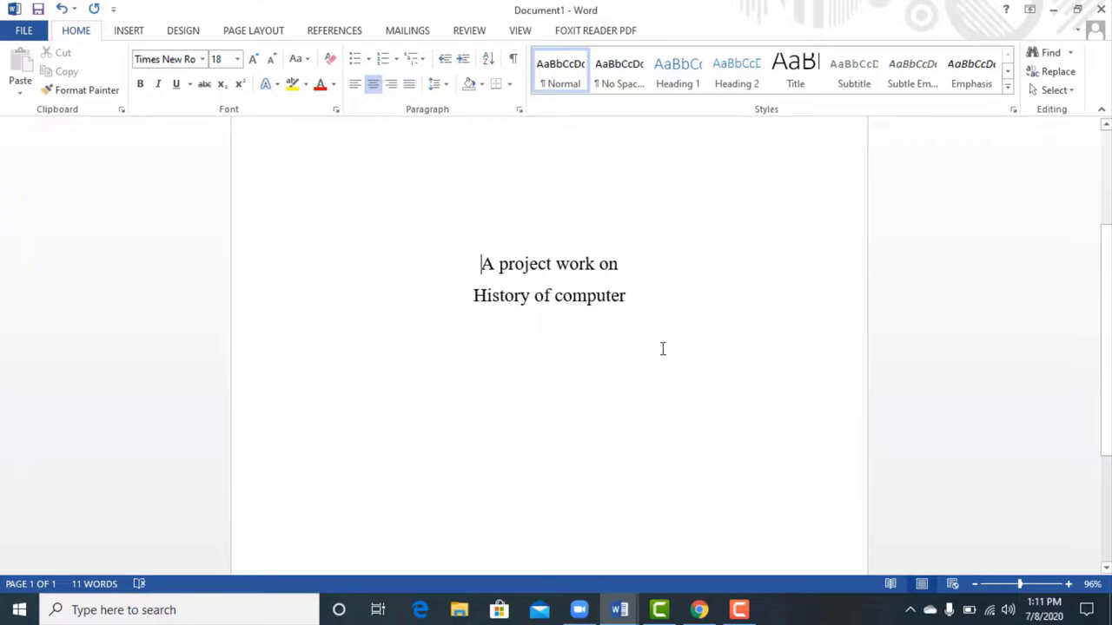
Step: Make 'History of computer' bold at 24 pt
drag(466, 295, 621, 276)
drag(470, 296, 627, 299)
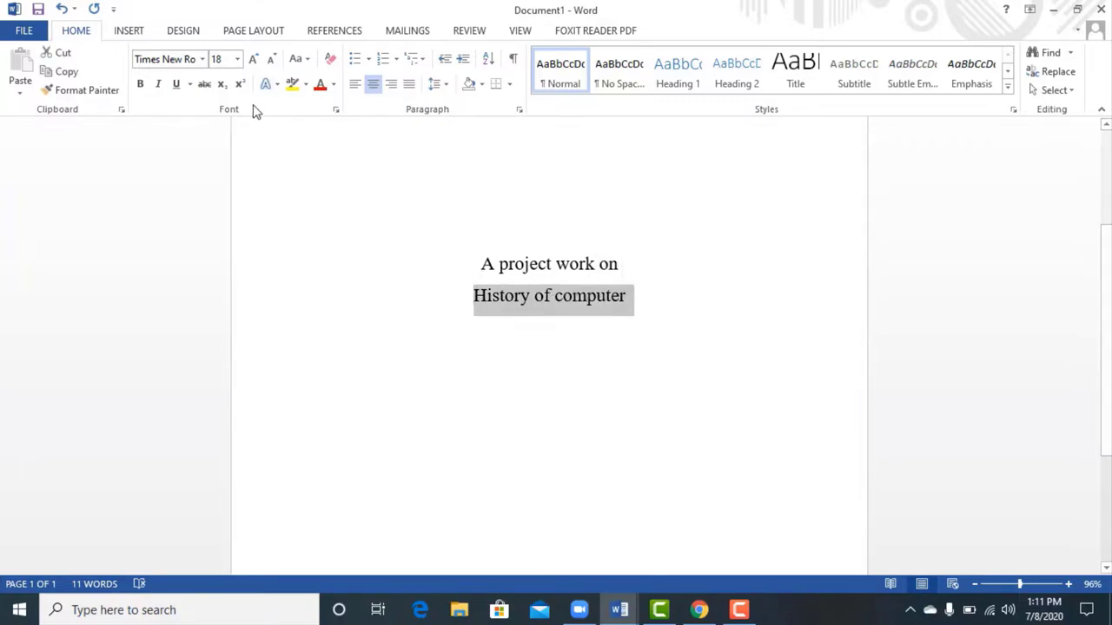
click(254, 59)
click(254, 59)
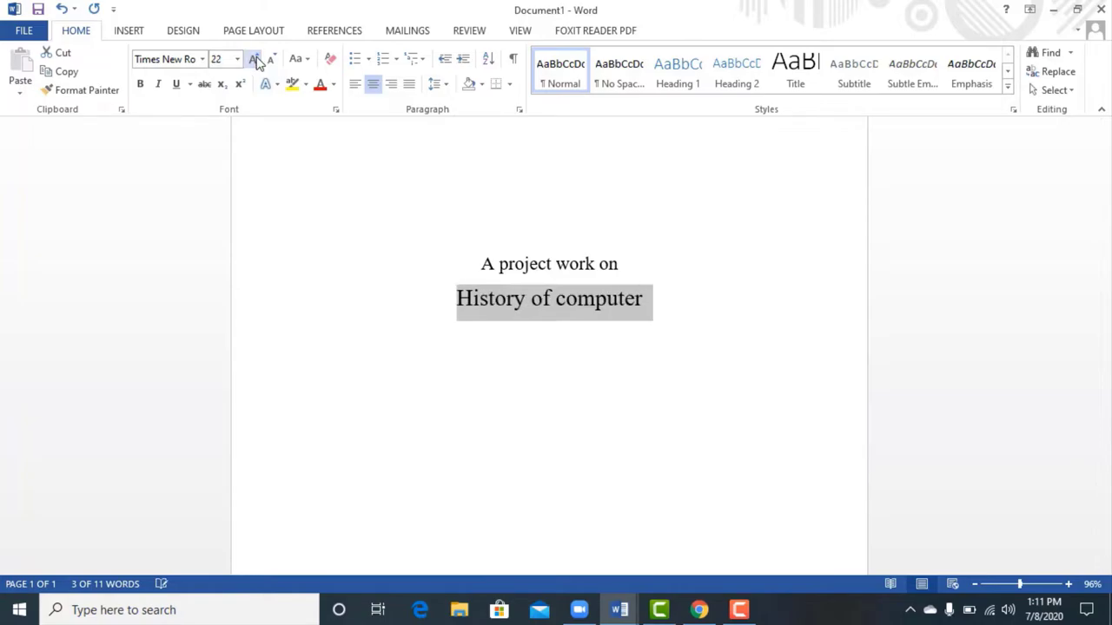
click(254, 59)
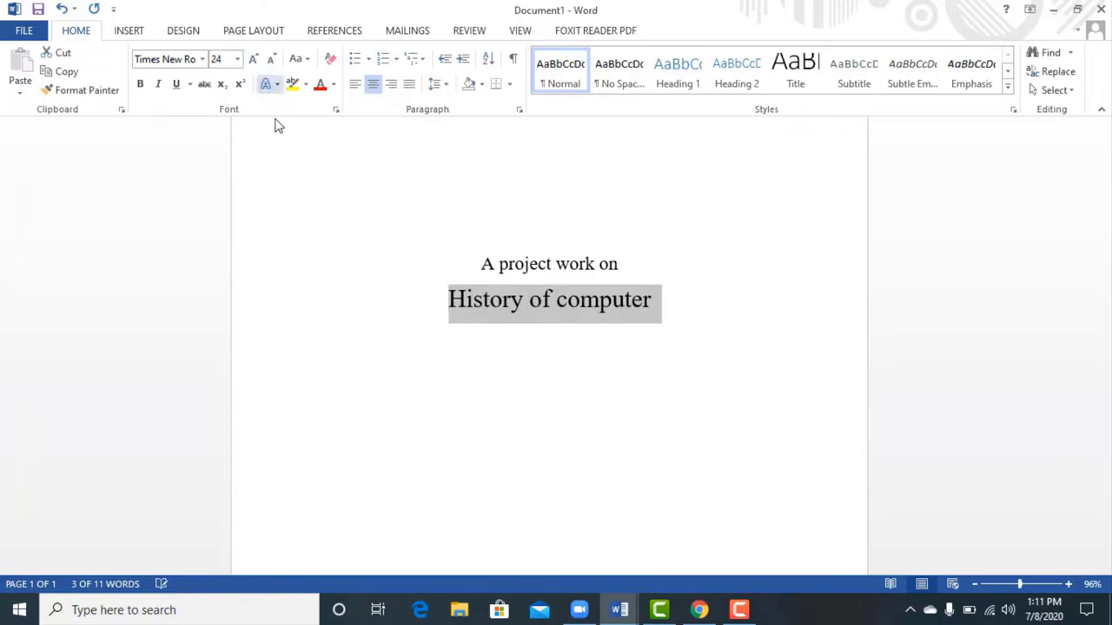
click(141, 85)
scroll(570, 387, up, 3)
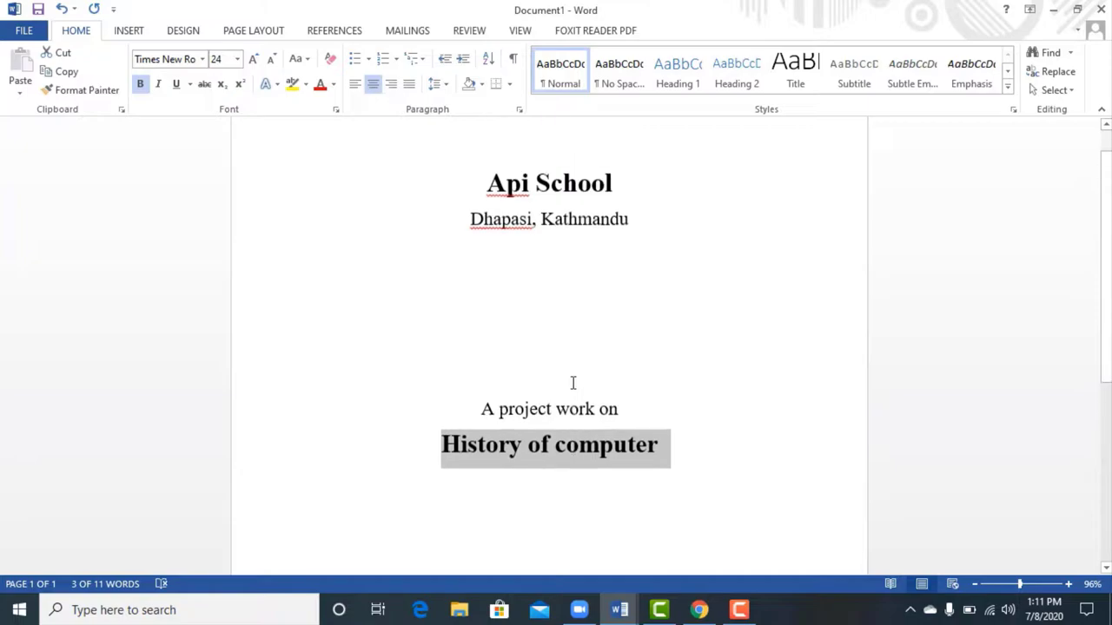
scroll(572, 395, up, 1)
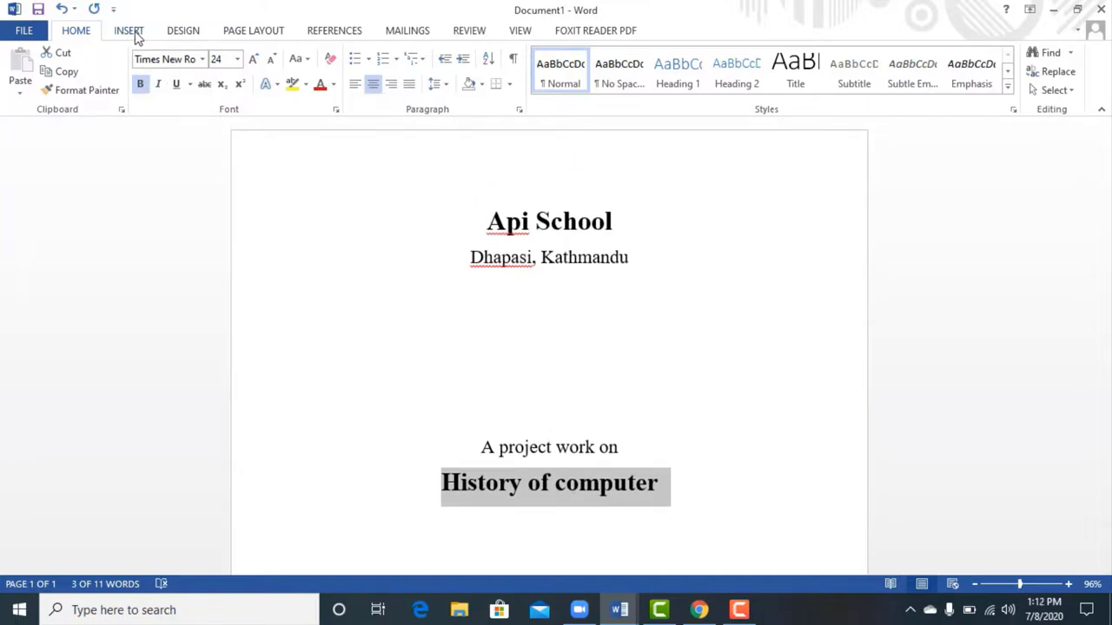
Step: Draw a 1.66" vertical line shape from below the address toward 'A project work on'
click(130, 32)
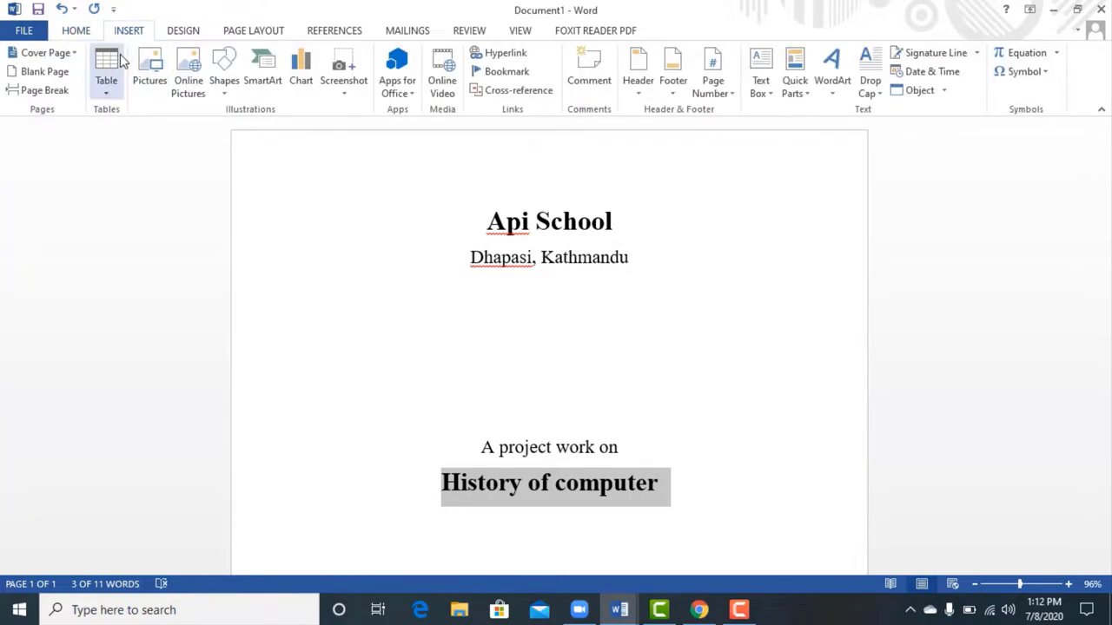
click(224, 87)
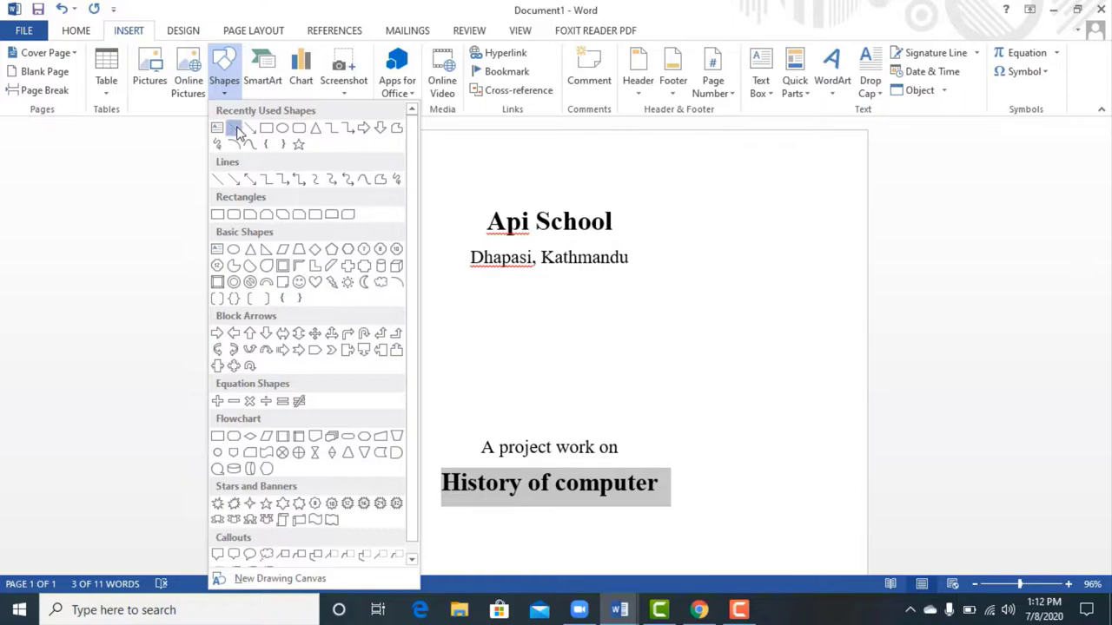
click(234, 128)
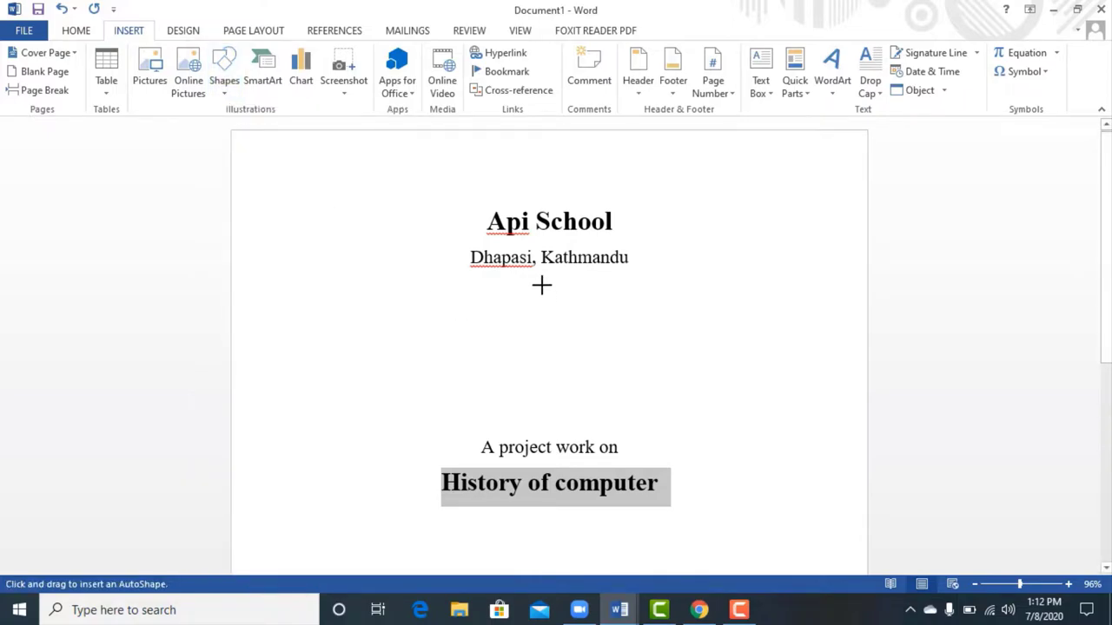
drag(541, 284, 540, 369)
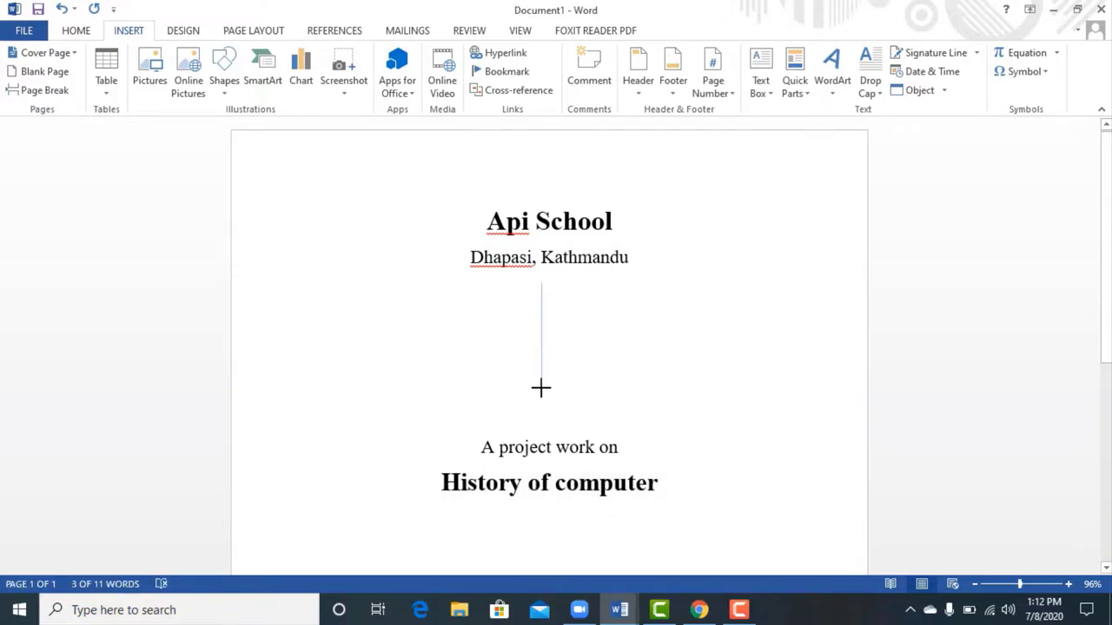
drag(541, 369, 541, 399)
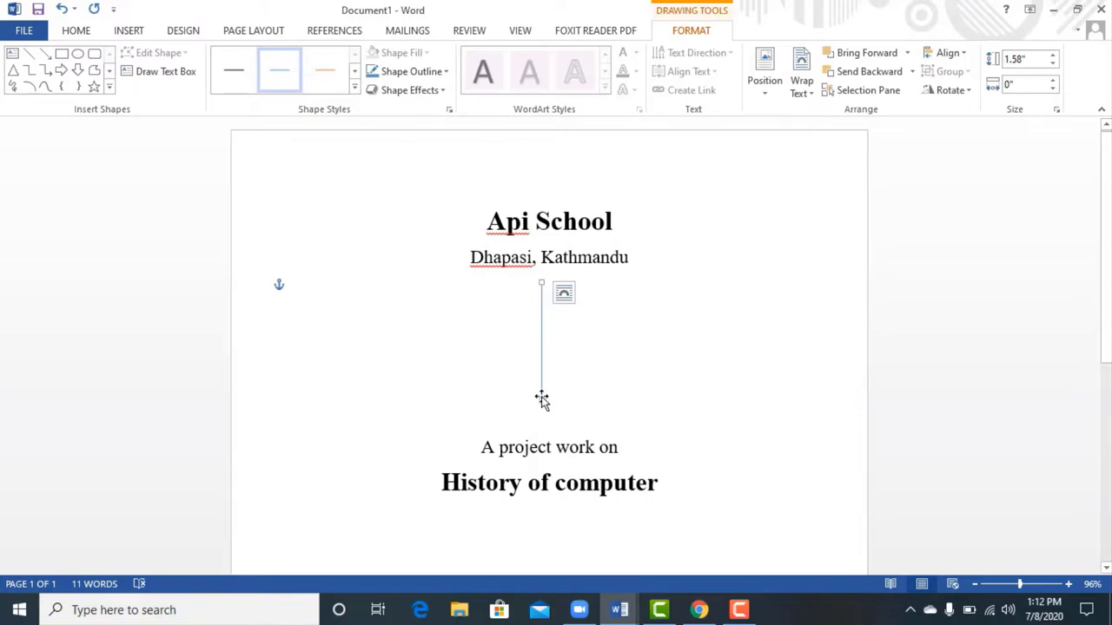
mouse_move(542, 399)
mouse_down()
mouse_move(519, 405)
mouse_move(545, 407)
mouse_up()
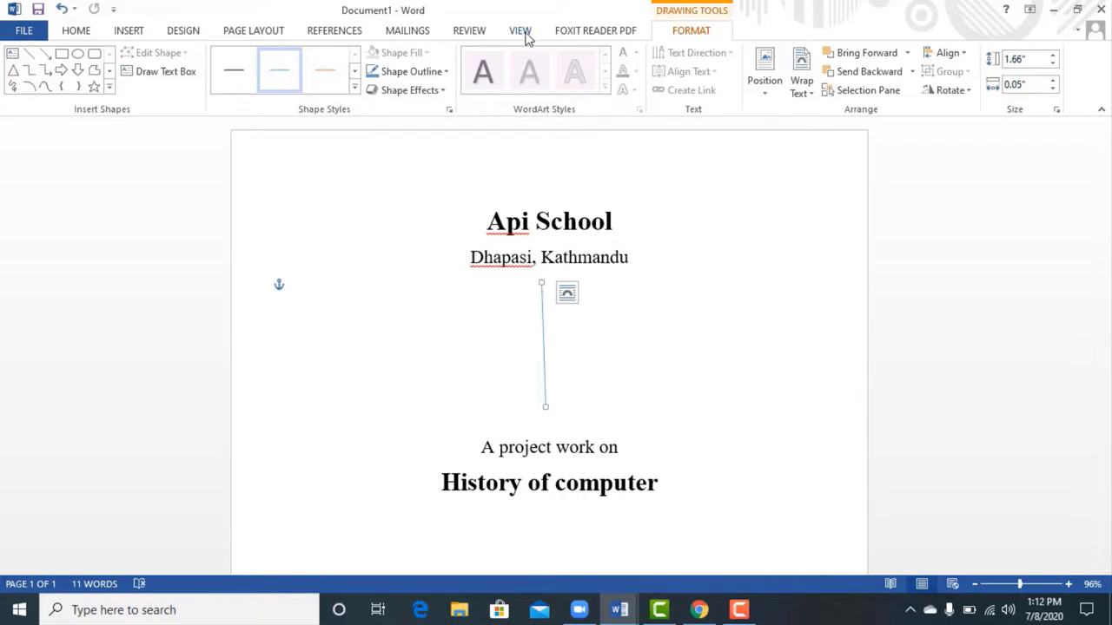
Step: Turn on gridlines and straighten the line so it runs exactly vertical
click(520, 32)
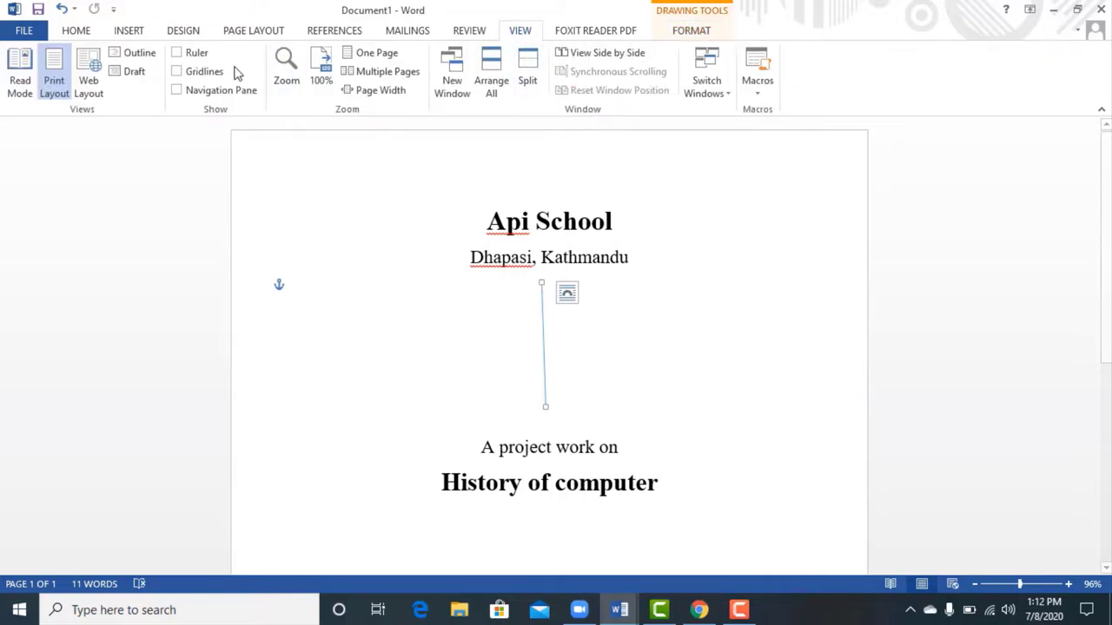
click(177, 72)
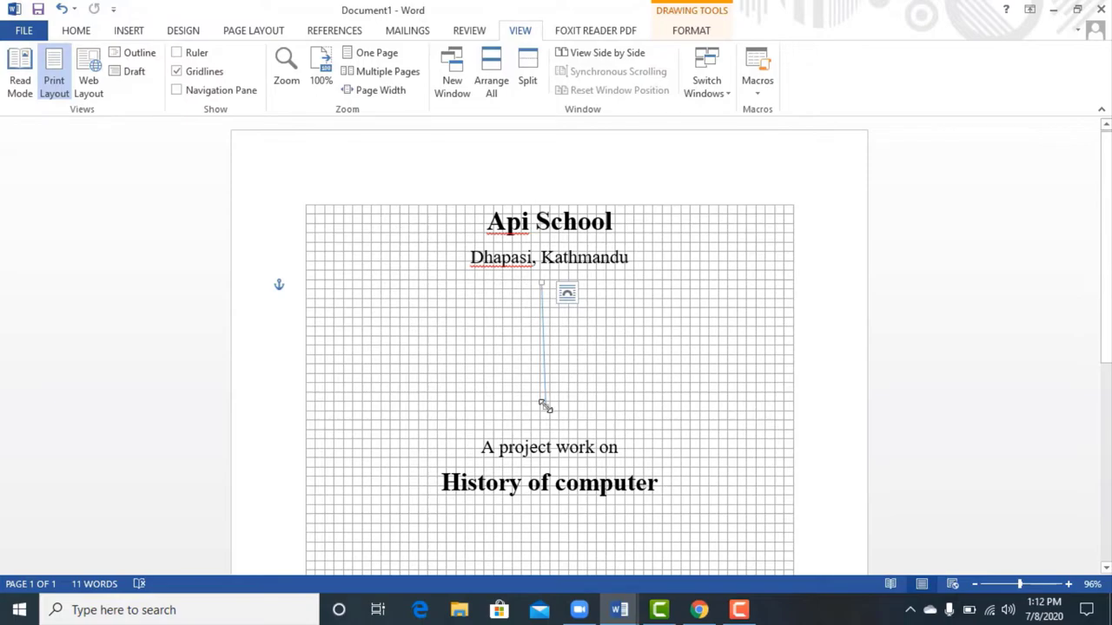
drag(544, 406, 540, 406)
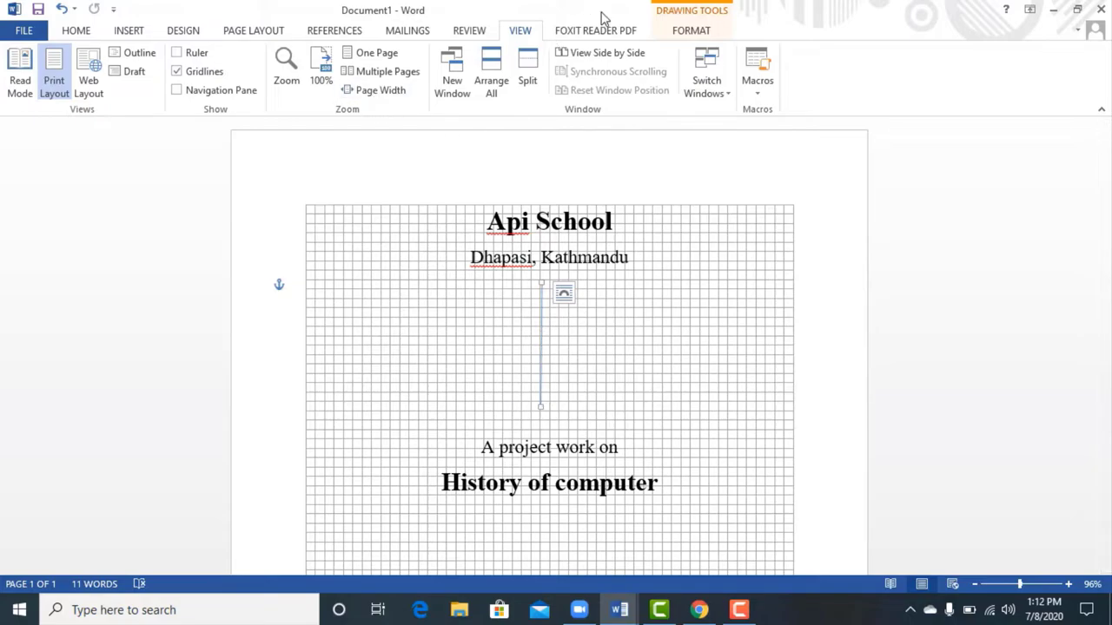
Step: Give the vertical line a black outline with 2¼ pt weight
click(690, 33)
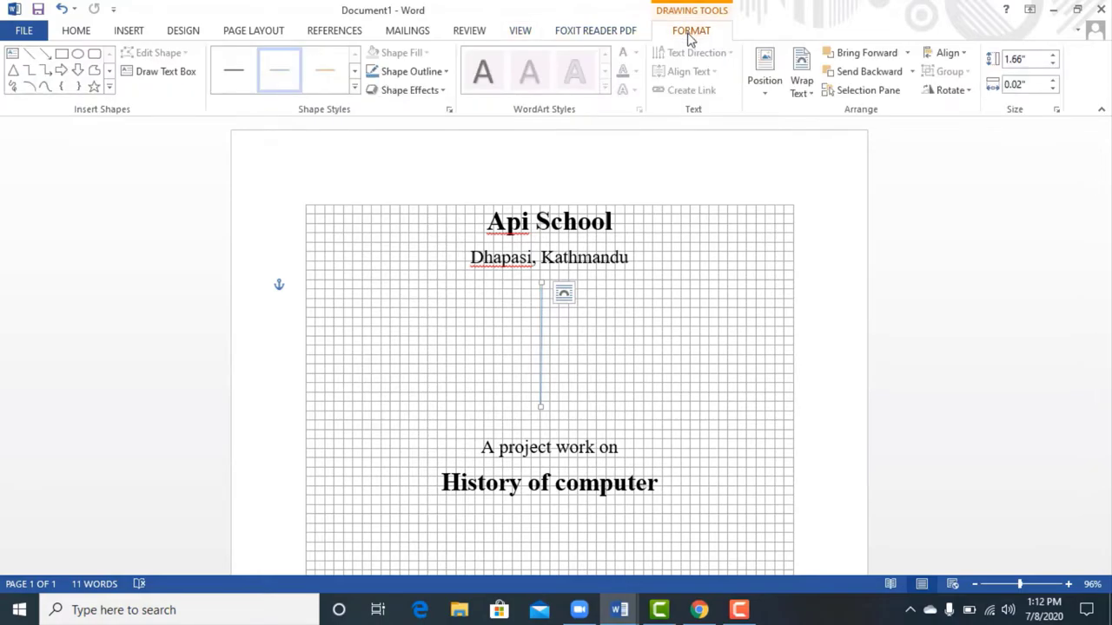
click(445, 72)
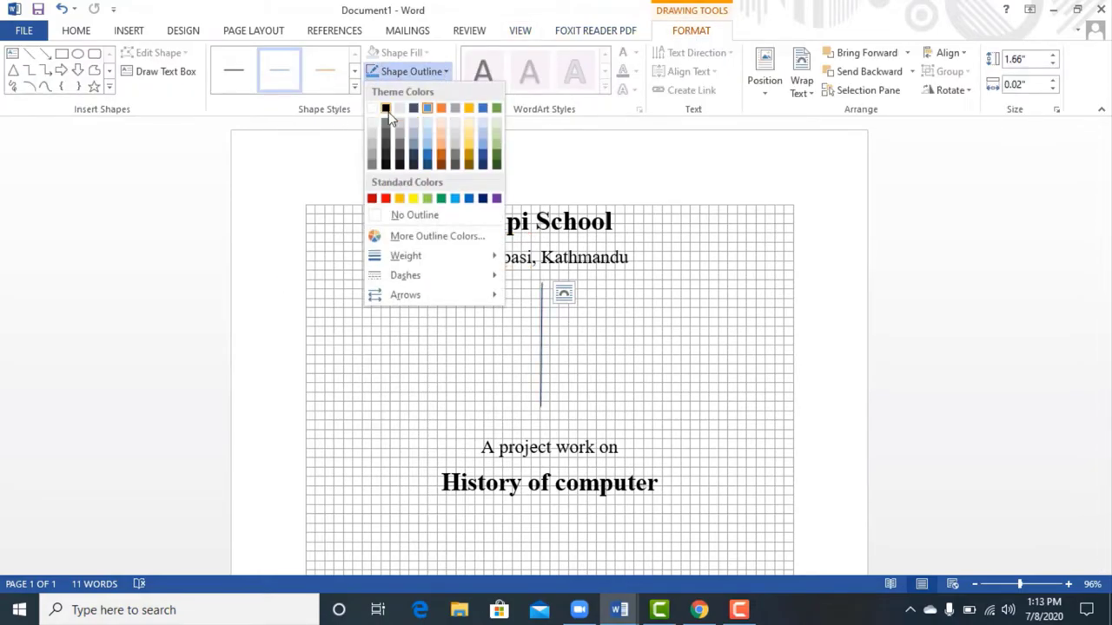
click(386, 111)
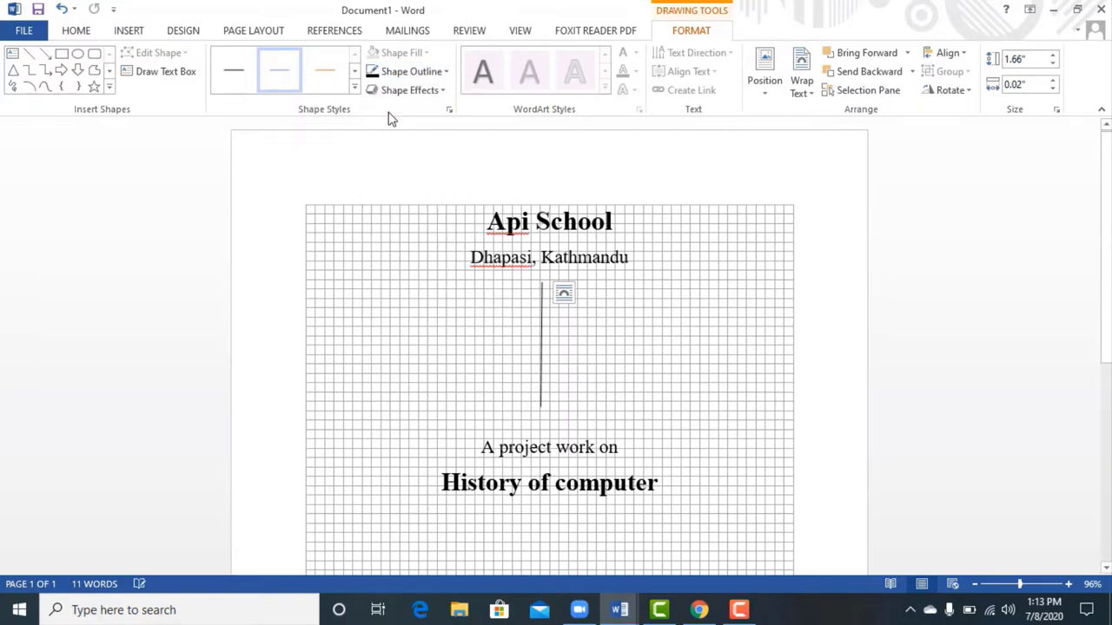
click(446, 72)
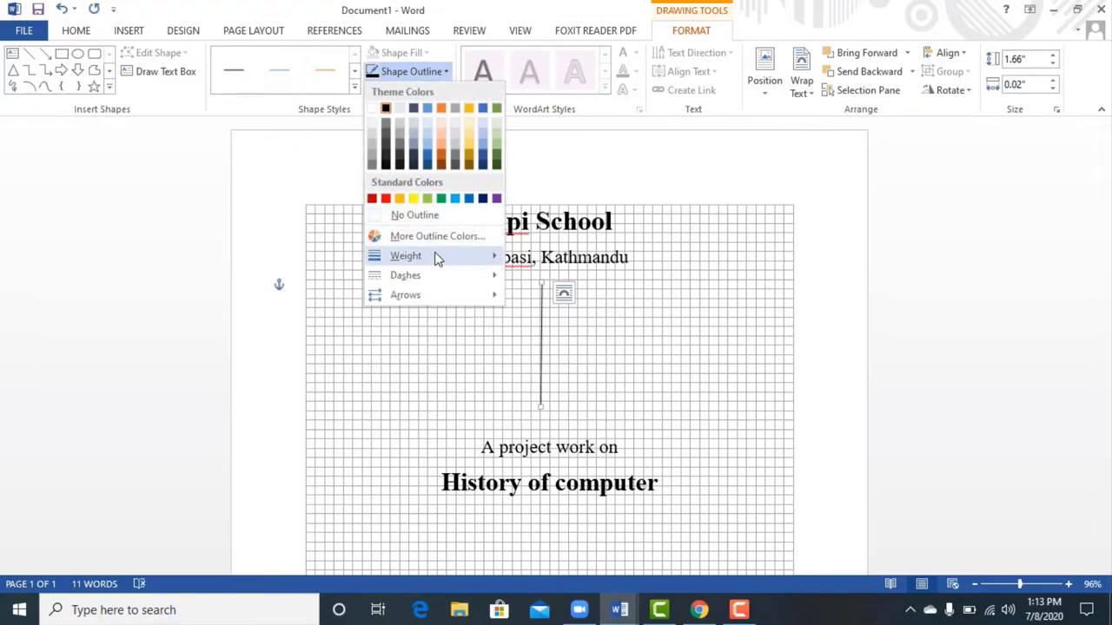
mouse_move(437, 257)
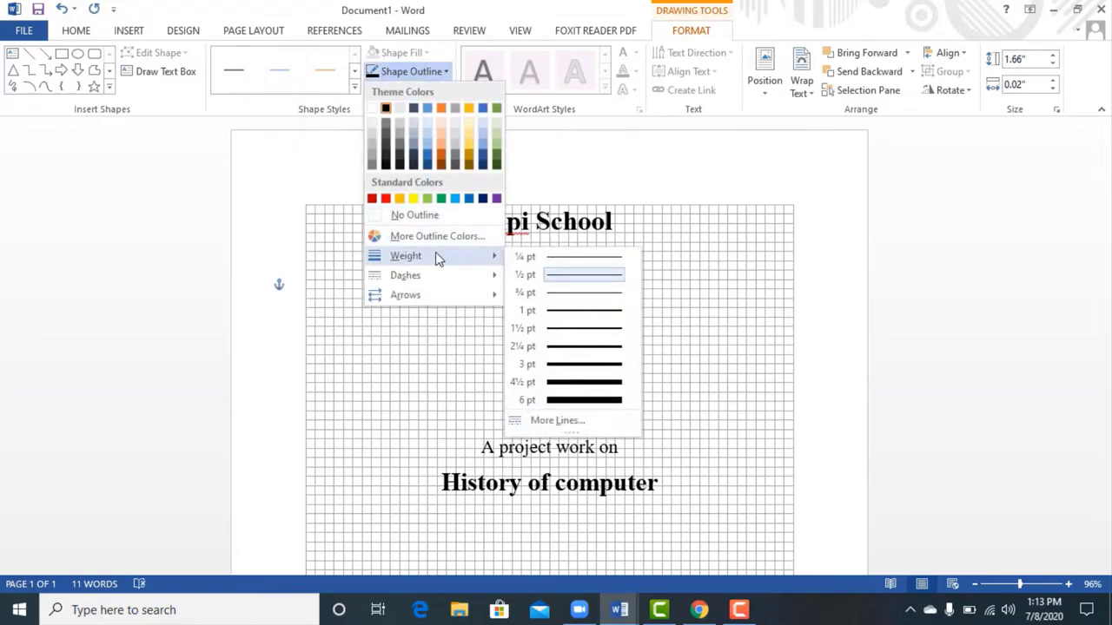
click(576, 348)
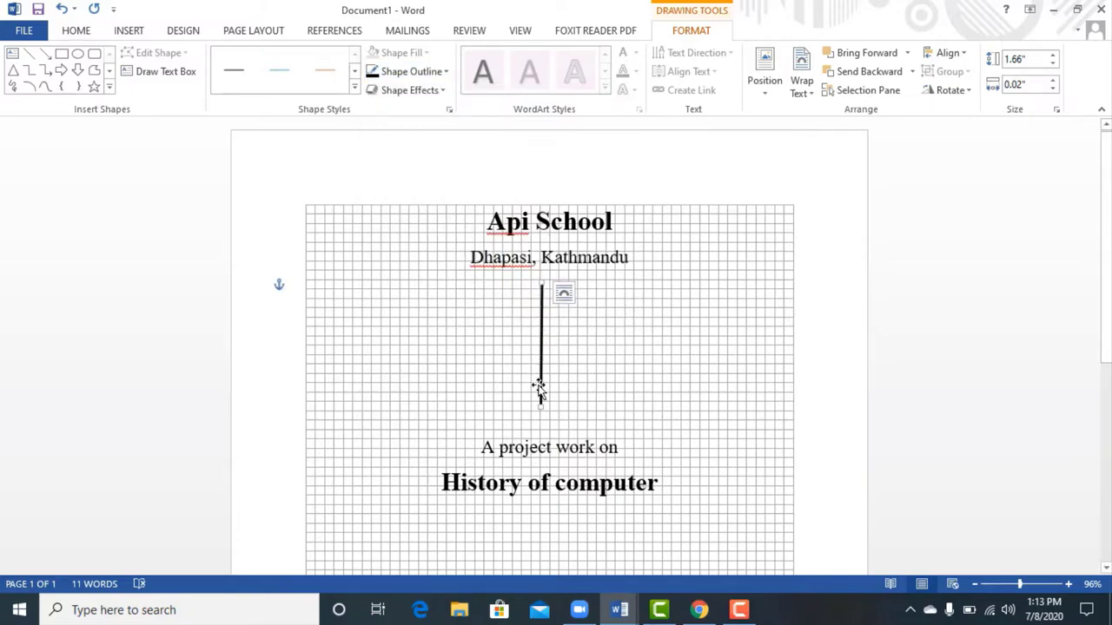
Step: Draw a second vertical line left of the first, shortened to 1.38 inches
click(128, 30)
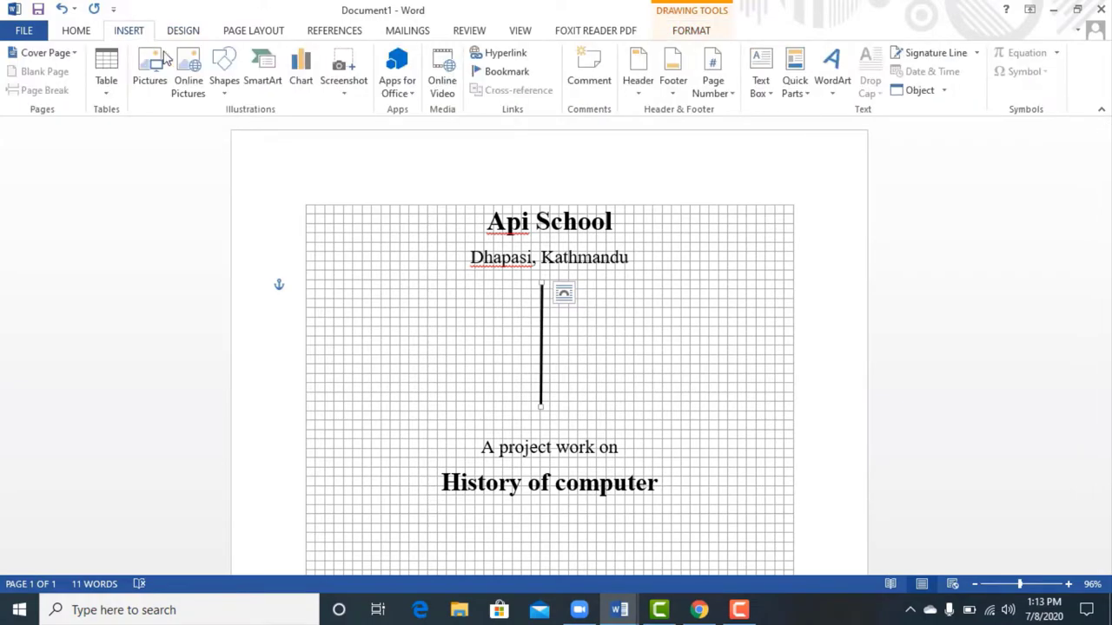
click(224, 97)
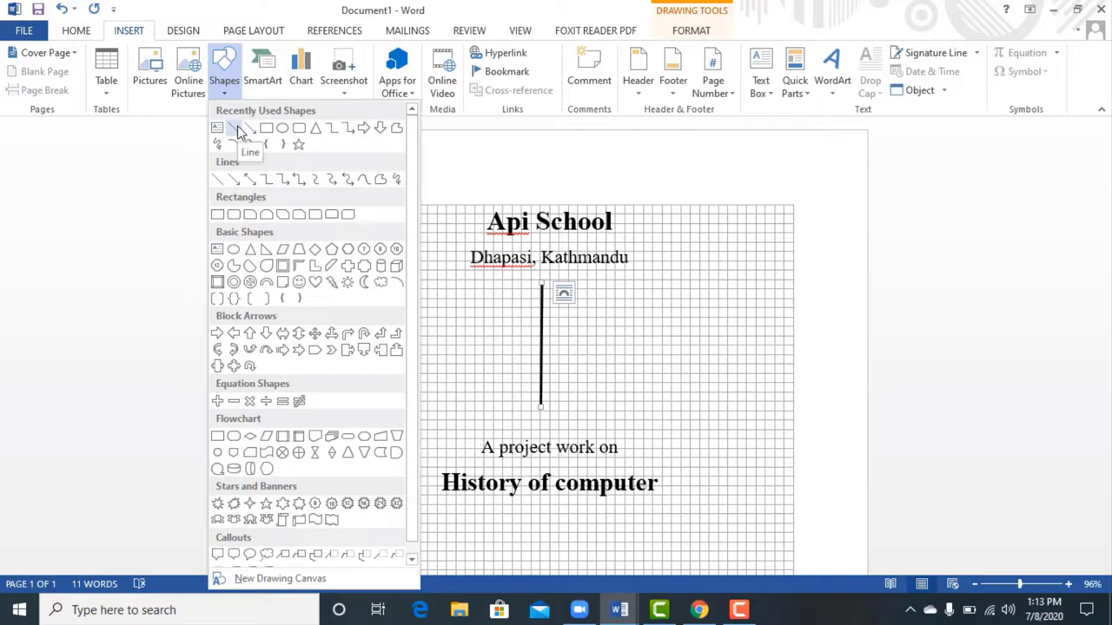
click(239, 129)
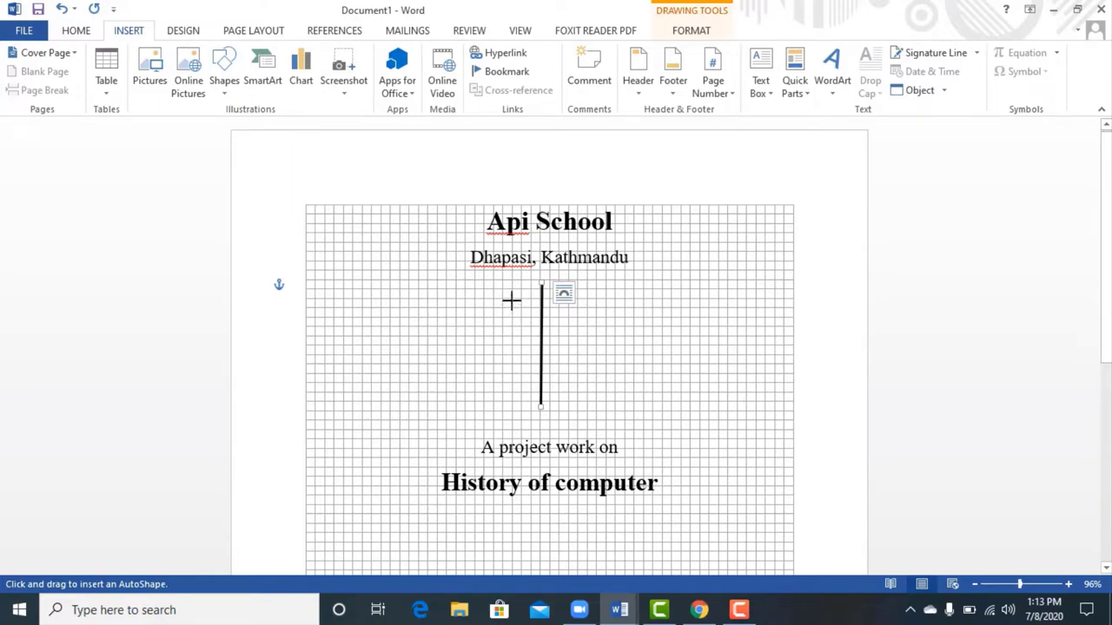
drag(511, 300, 512, 411)
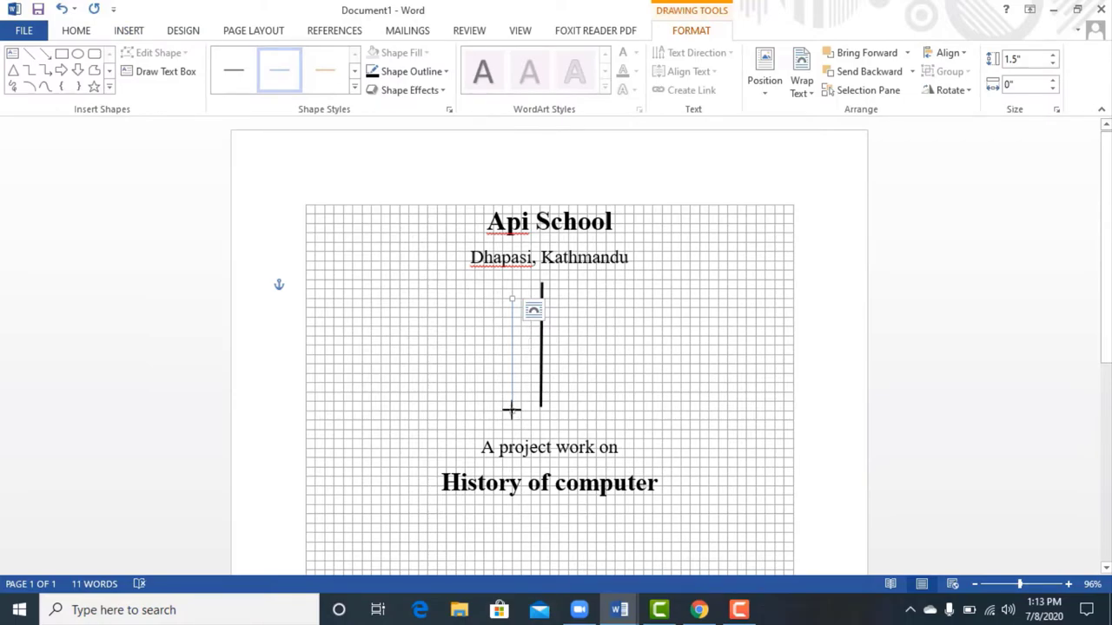
drag(512, 411, 512, 401)
Step: Make the new line black at 2¼ pt and duplicate it alongside
click(446, 73)
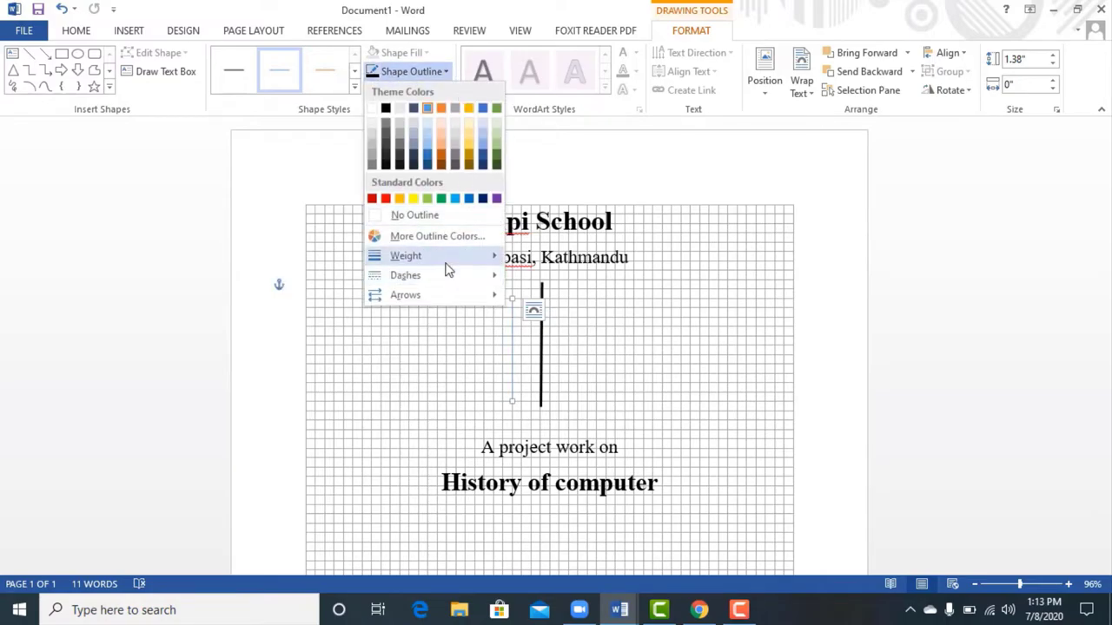
mouse_move(445, 264)
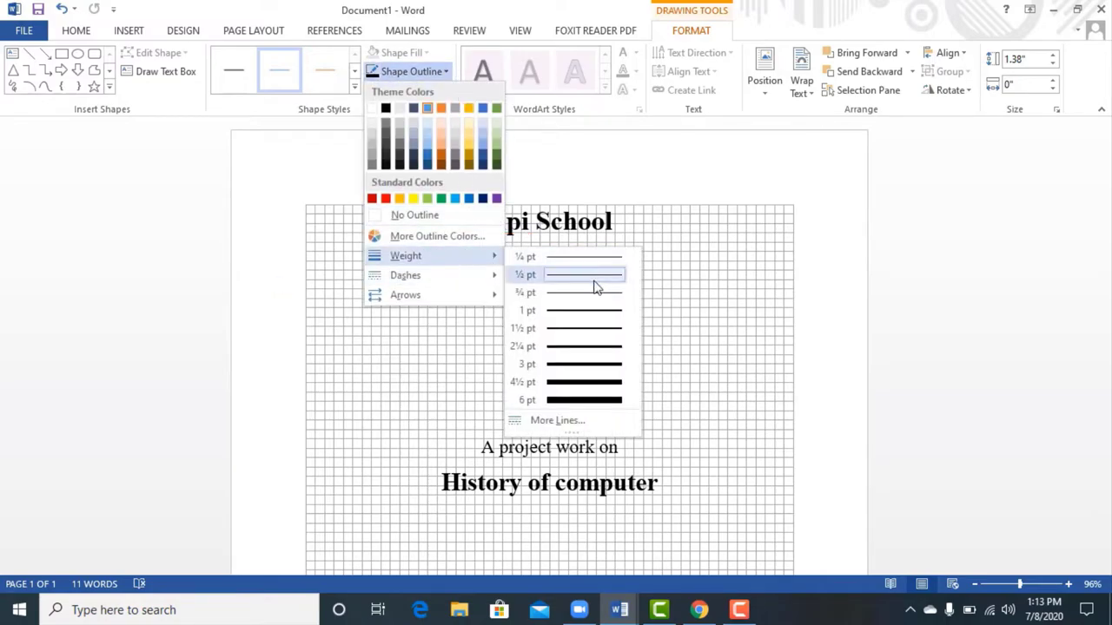
click(578, 347)
click(408, 72)
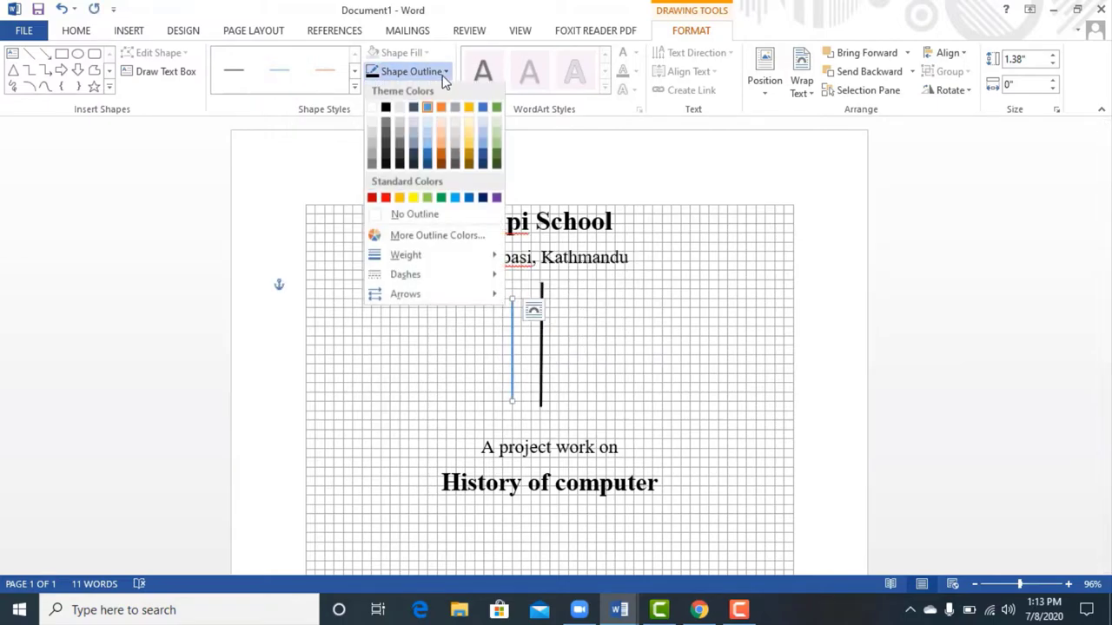
click(390, 110)
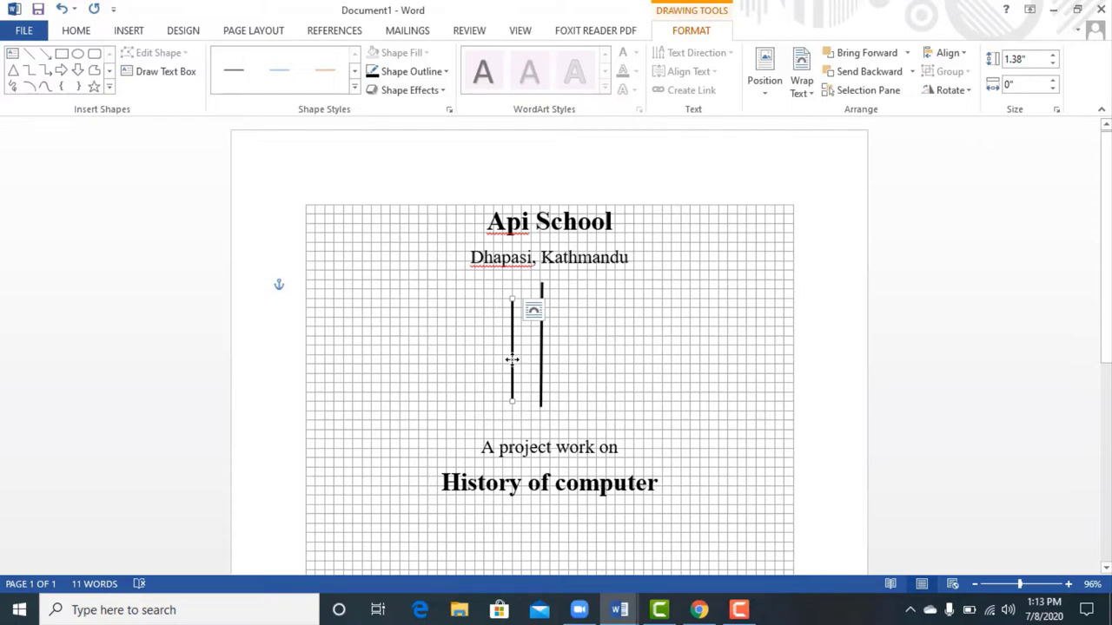
drag(512, 359, 521, 359)
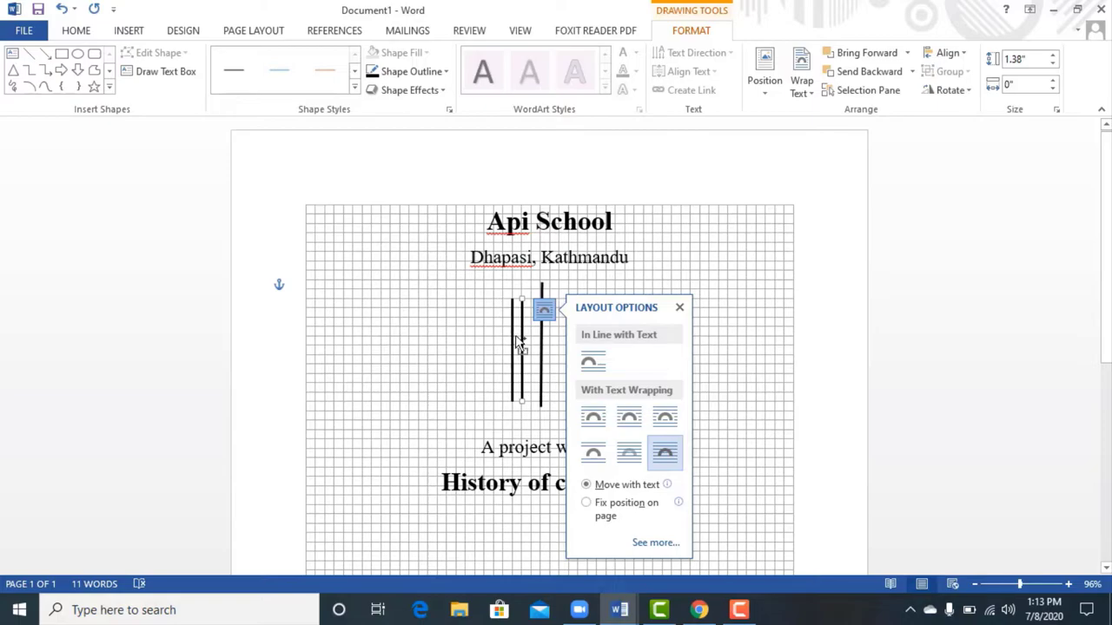
Step: Dismiss the Layout Options popup and zoom to about 266% on the three lines
click(680, 309)
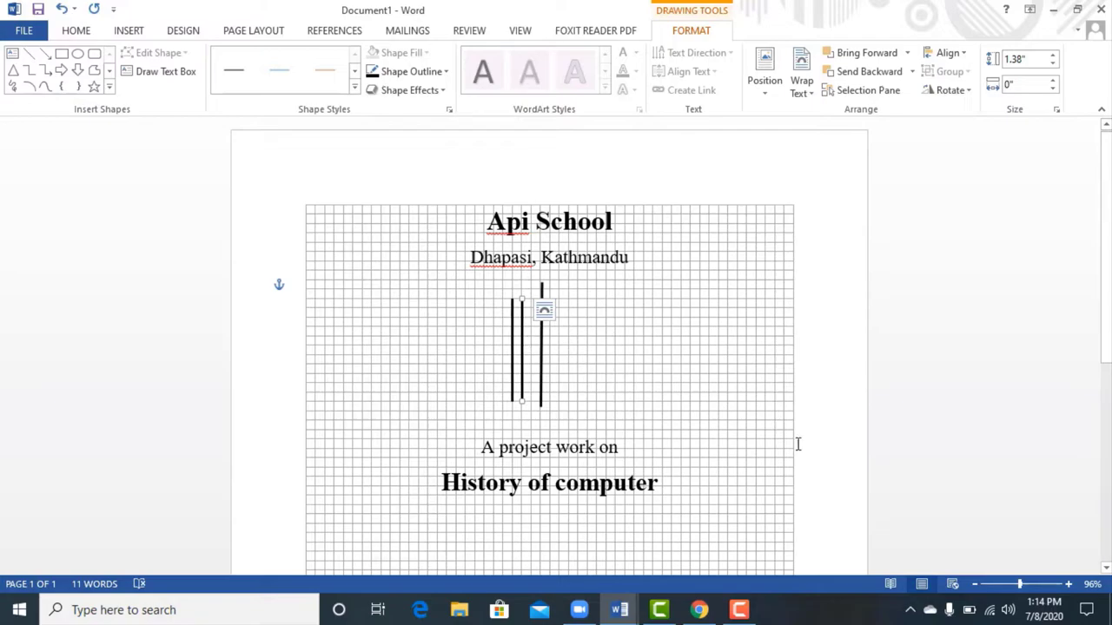
drag(1022, 586, 1037, 585)
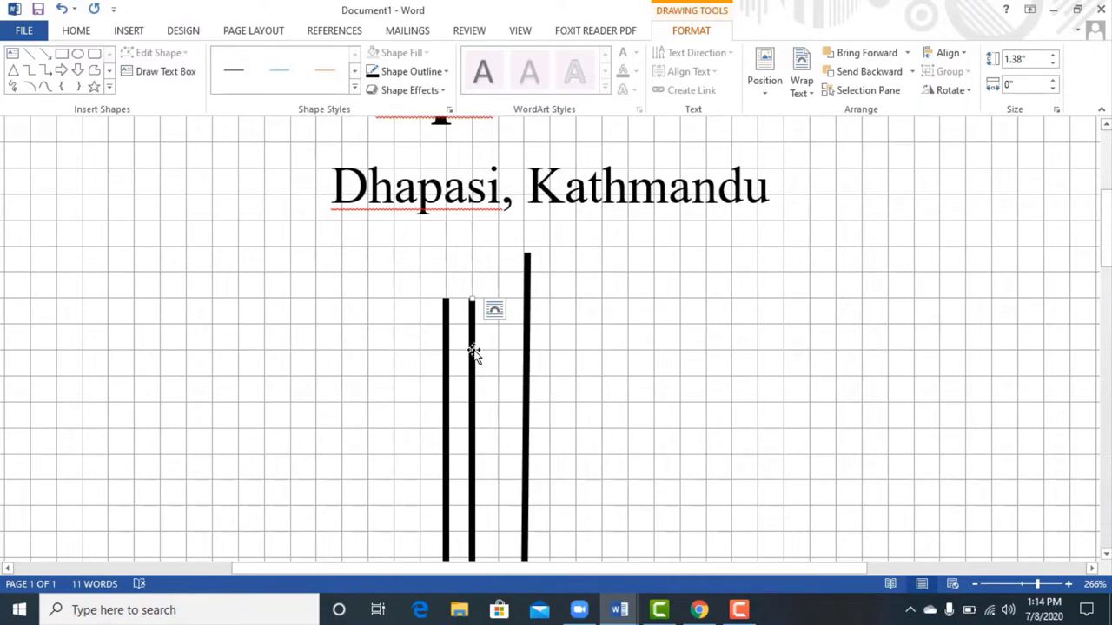
Step: Place the two short lines on either side of the tall line, then select all three lines
mouse_move(473, 352)
mouse_down()
mouse_move(605, 361)
mouse_move(579, 323)
mouse_move(579, 339)
mouse_up()
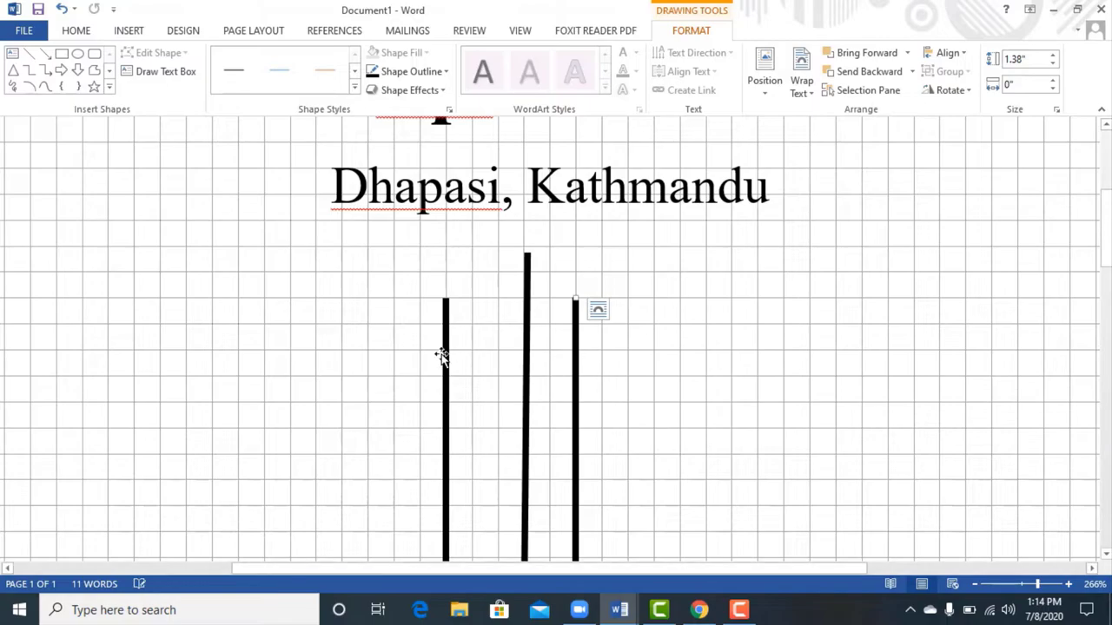
drag(450, 353, 467, 353)
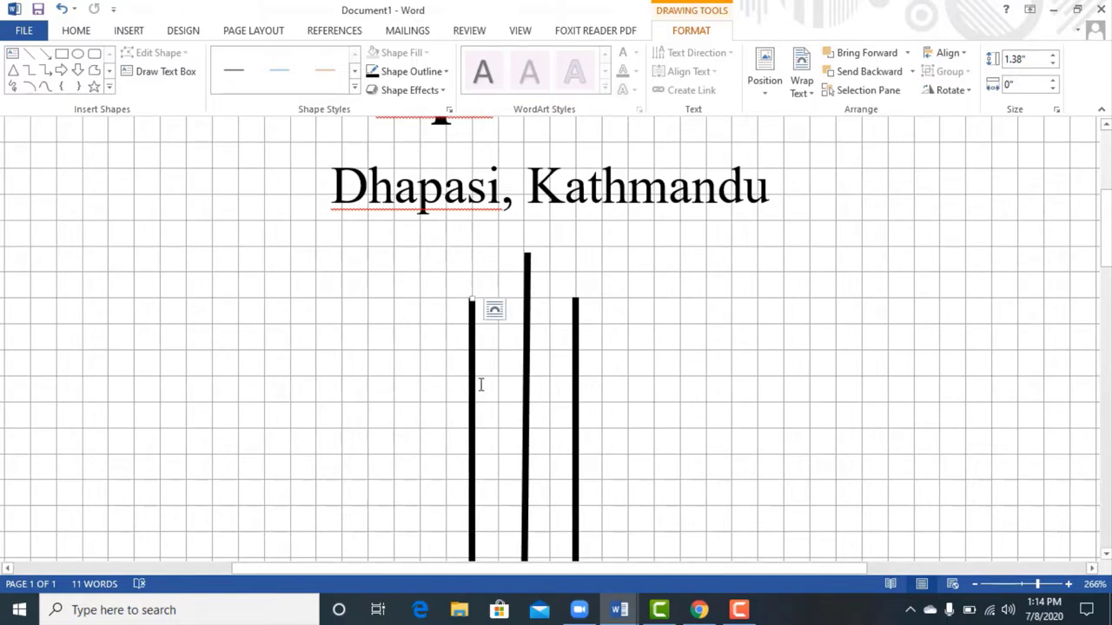
key(Escape)
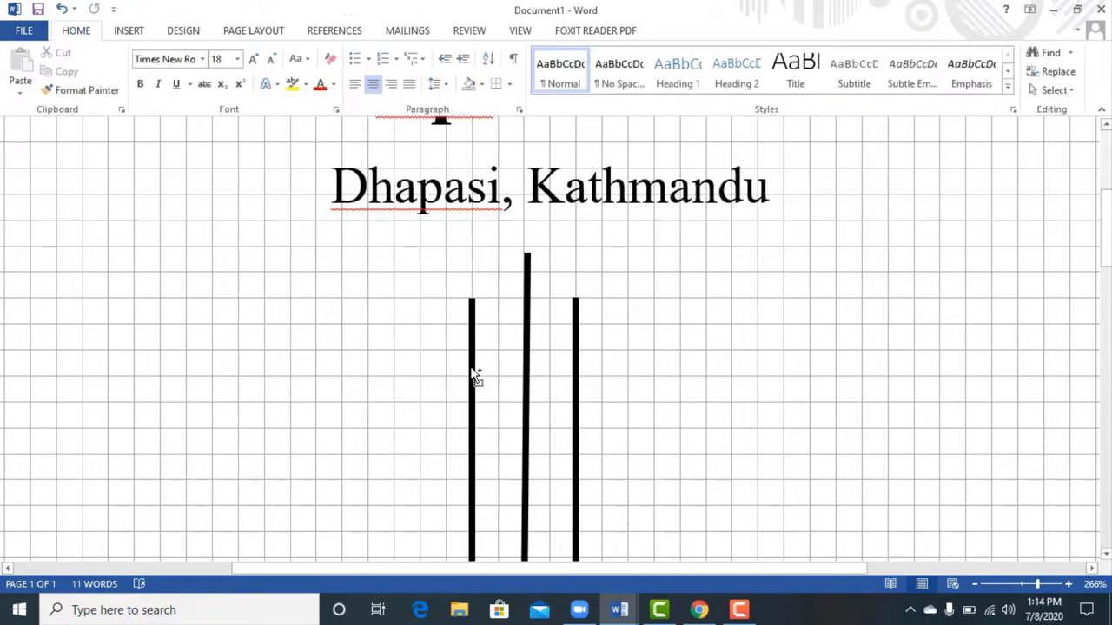
click(477, 372)
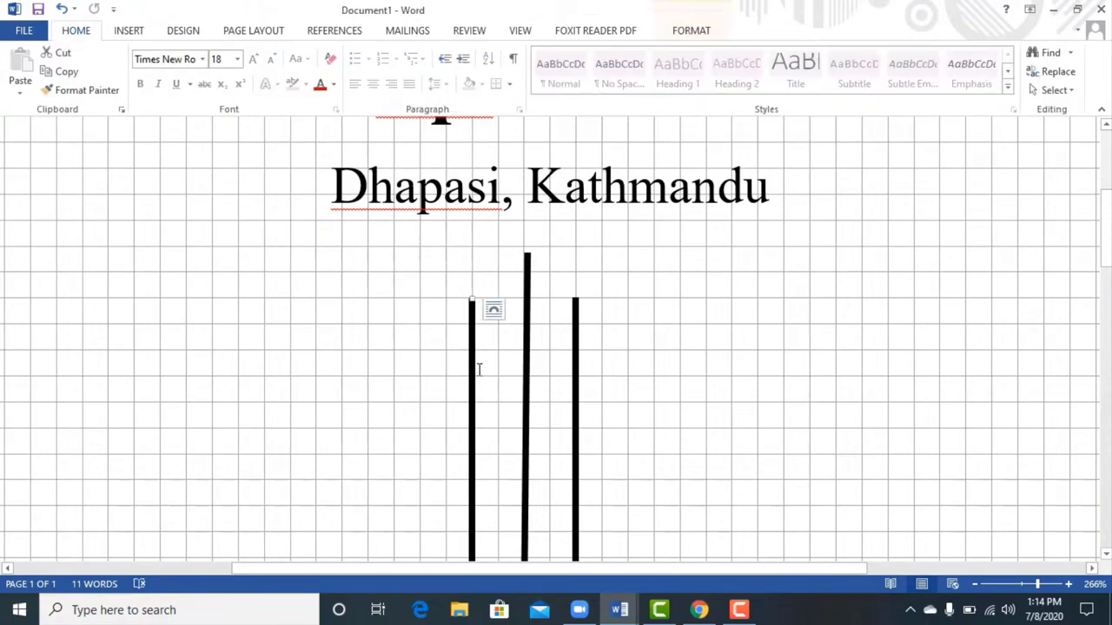
shift+click(531, 385)
shift+click(581, 393)
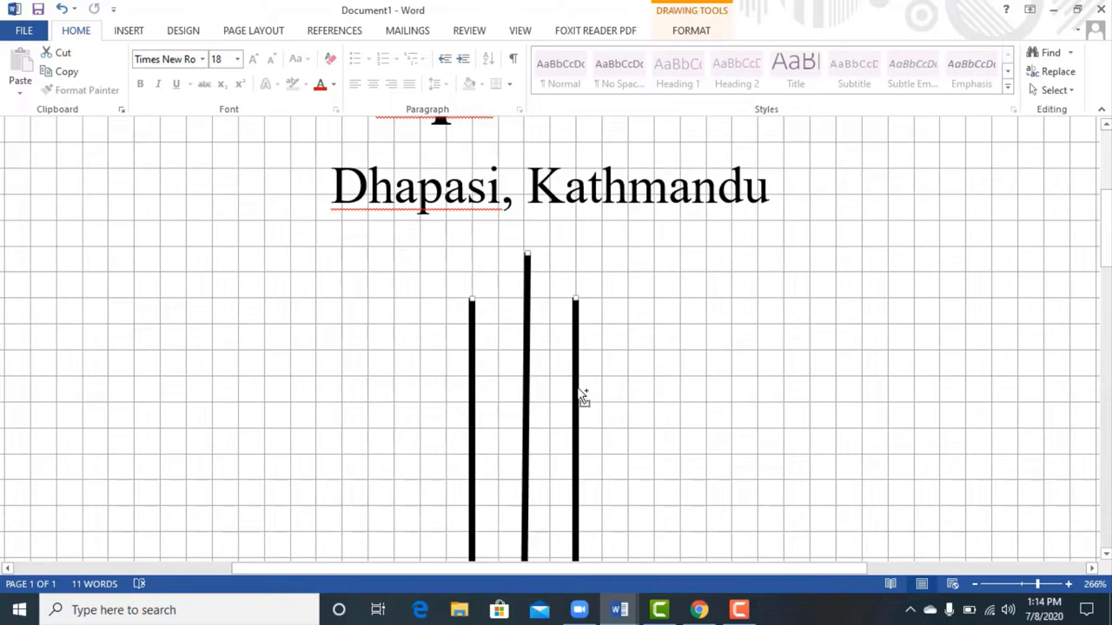
Step: Group the three selected lines into one object
click(692, 32)
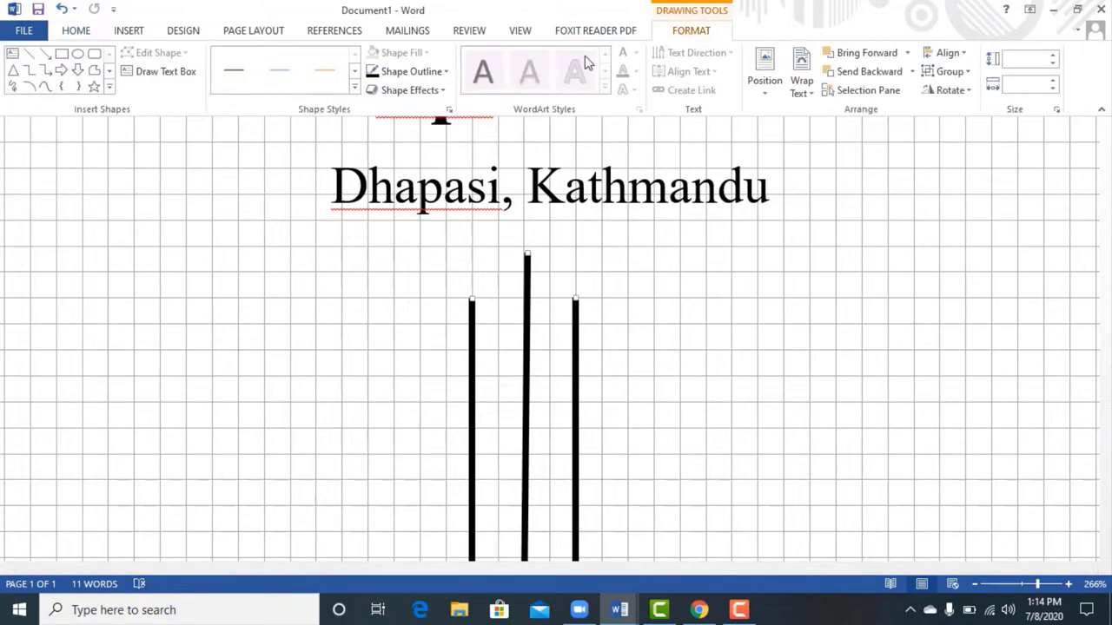
click(967, 73)
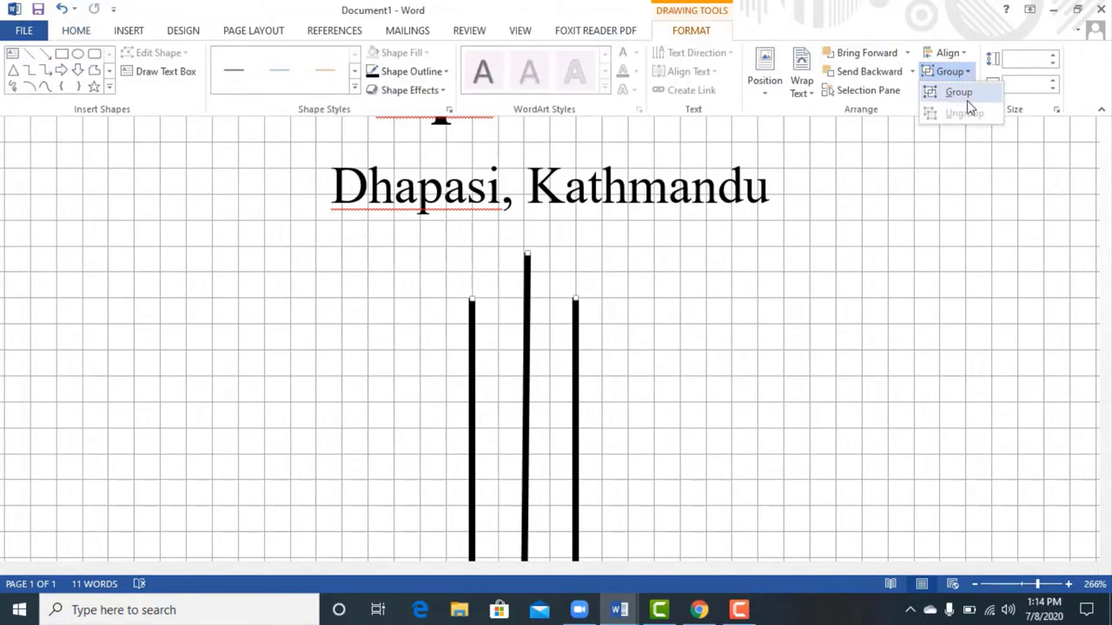
click(956, 93)
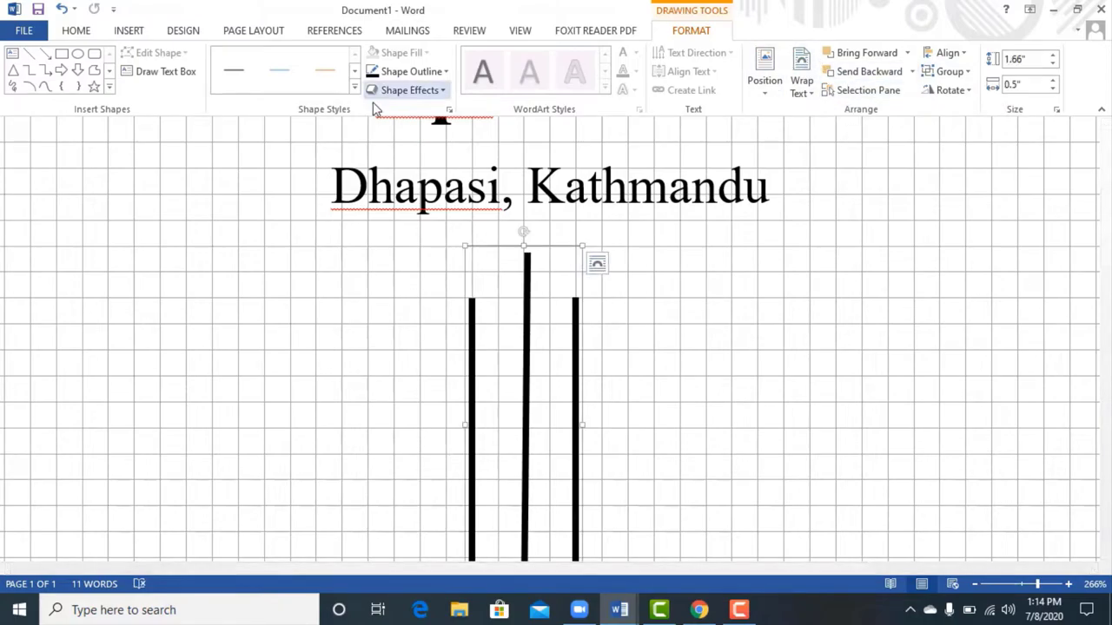
Step: Give the grouped lines diamond tips on top and place a copy of the group to the right
click(446, 72)
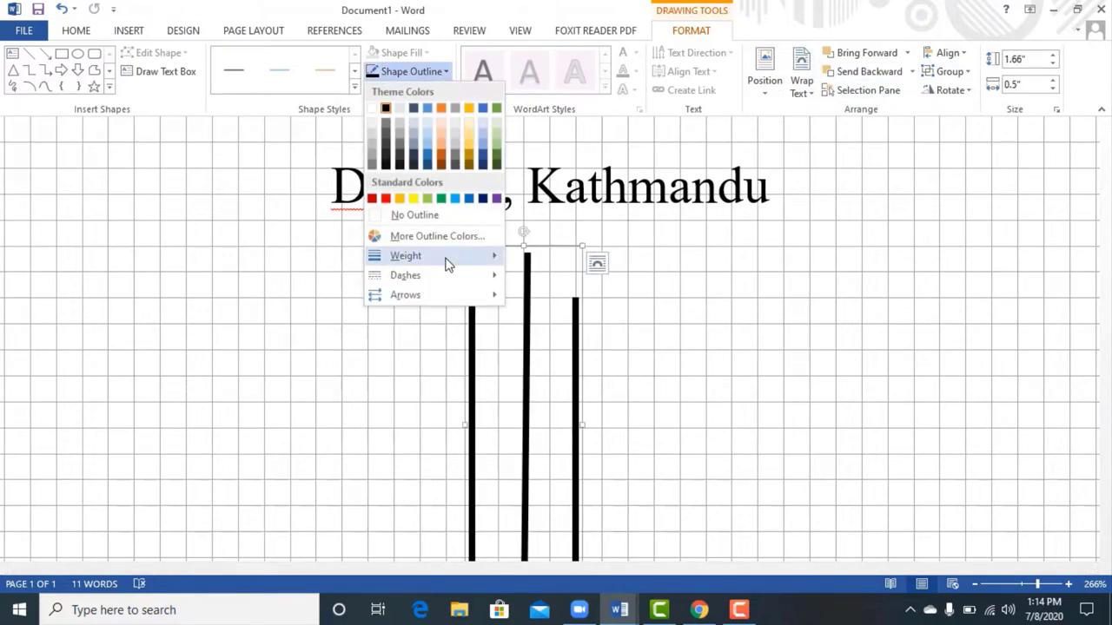
mouse_move(449, 299)
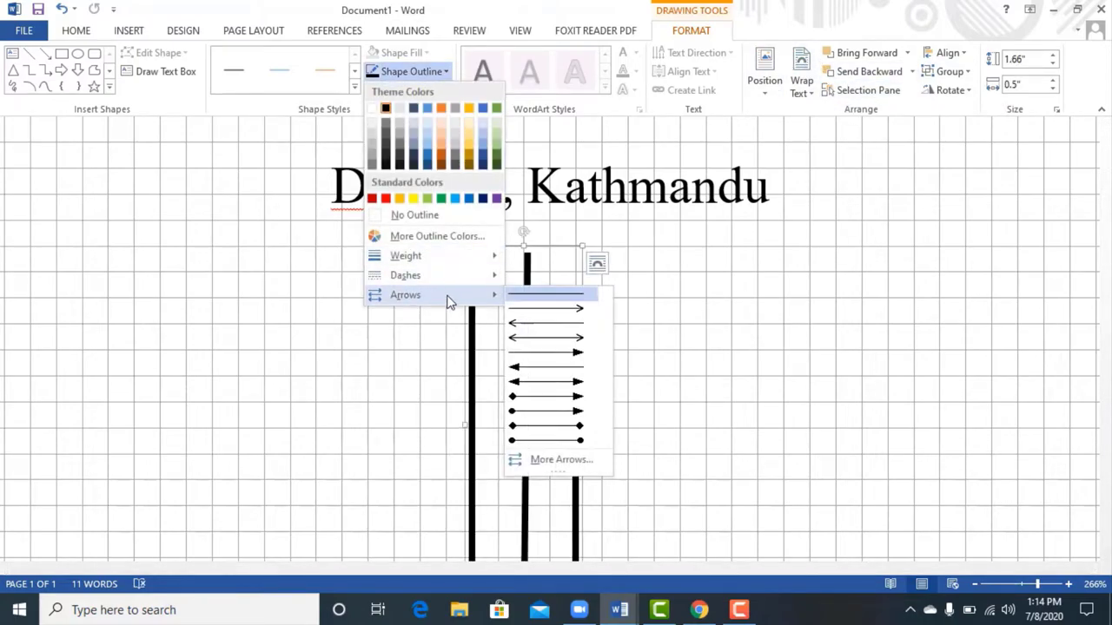
click(569, 426)
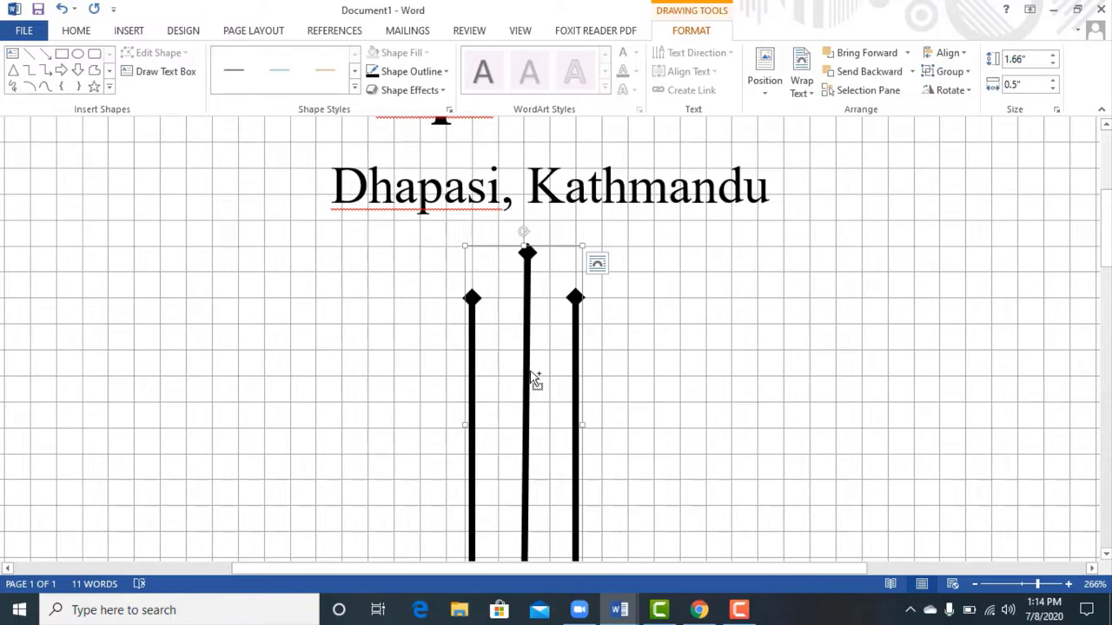
drag(532, 375, 774, 378)
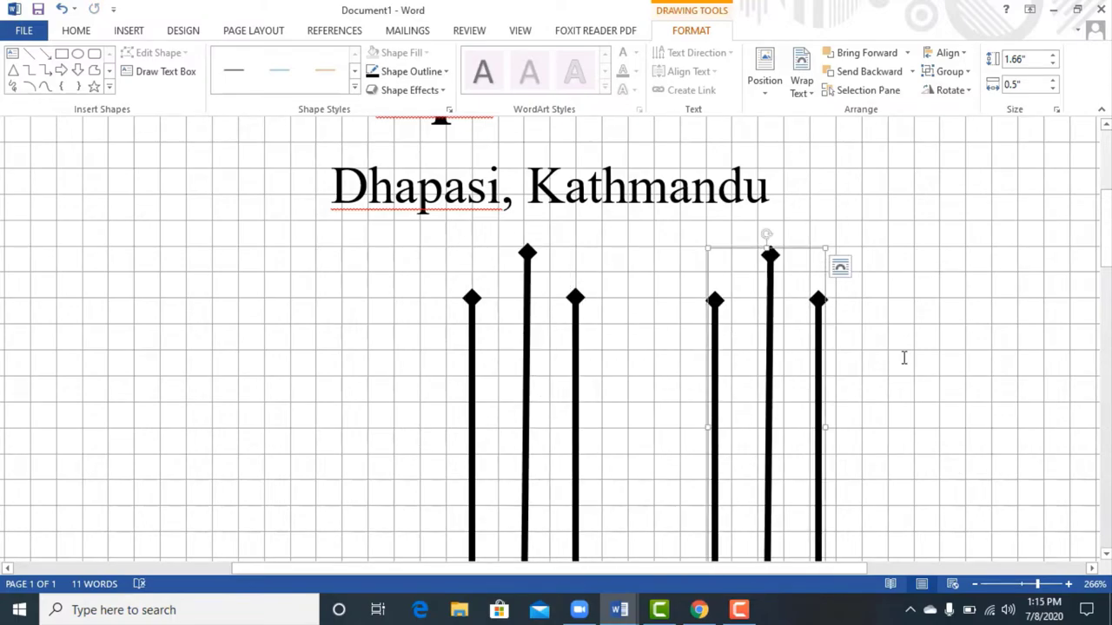
Step: Hide the page gridlines and zoom out to see more of the page
scroll(525, 341, down, 5)
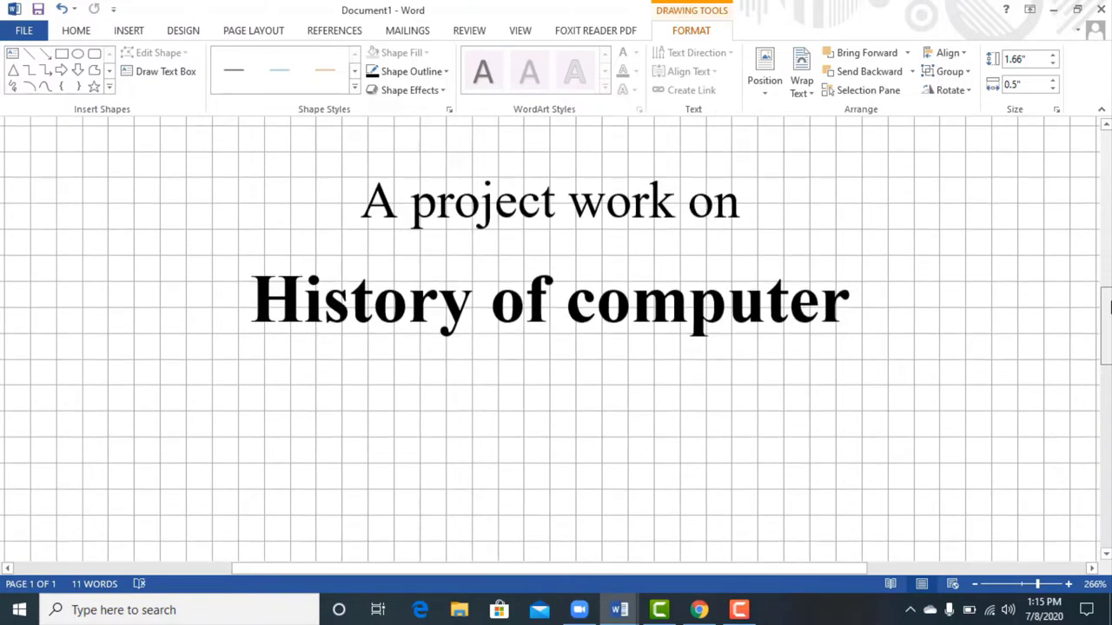
scroll(526, 341, up, 3)
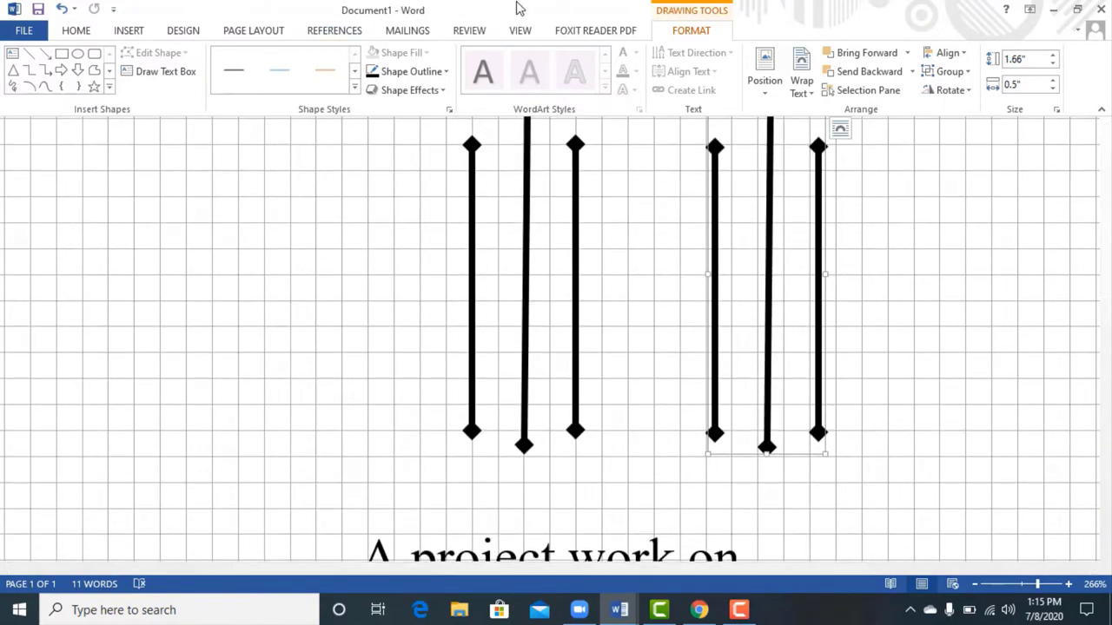
click(521, 33)
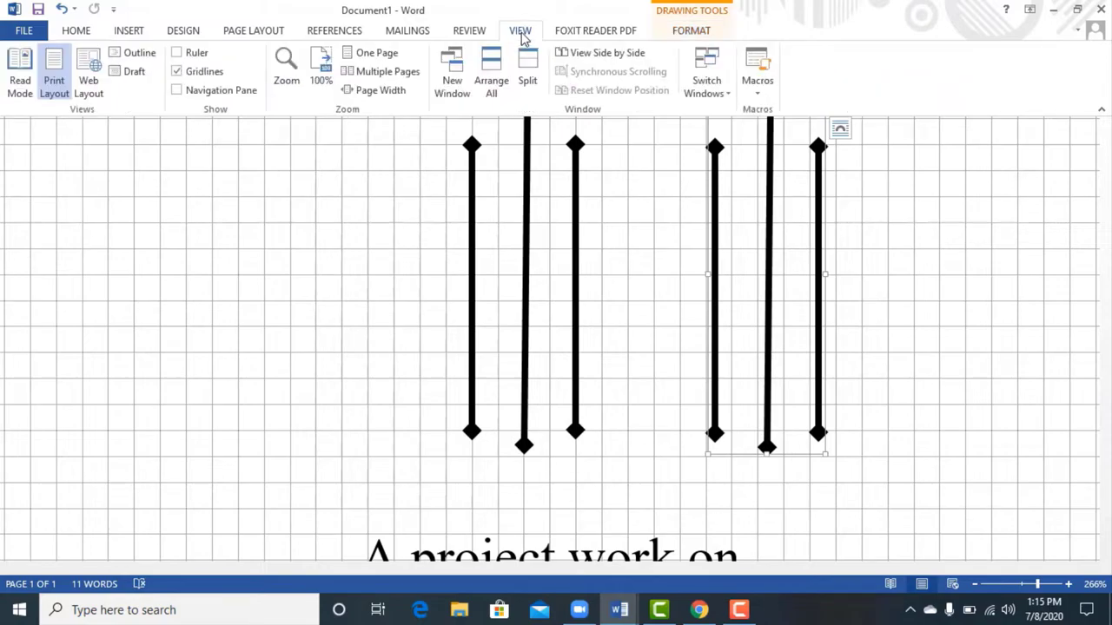
click(177, 71)
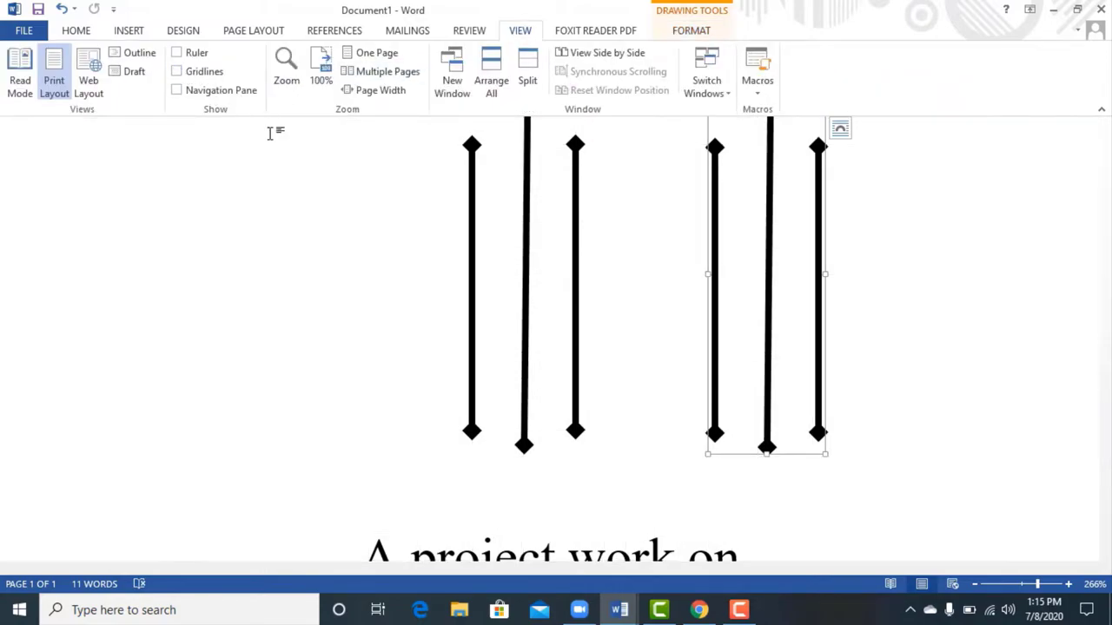
drag(1037, 584, 1011, 587)
Step: Move the copied three-line ornament so it sits centred below 'History of computer'
scroll(1108, 346, up, 1)
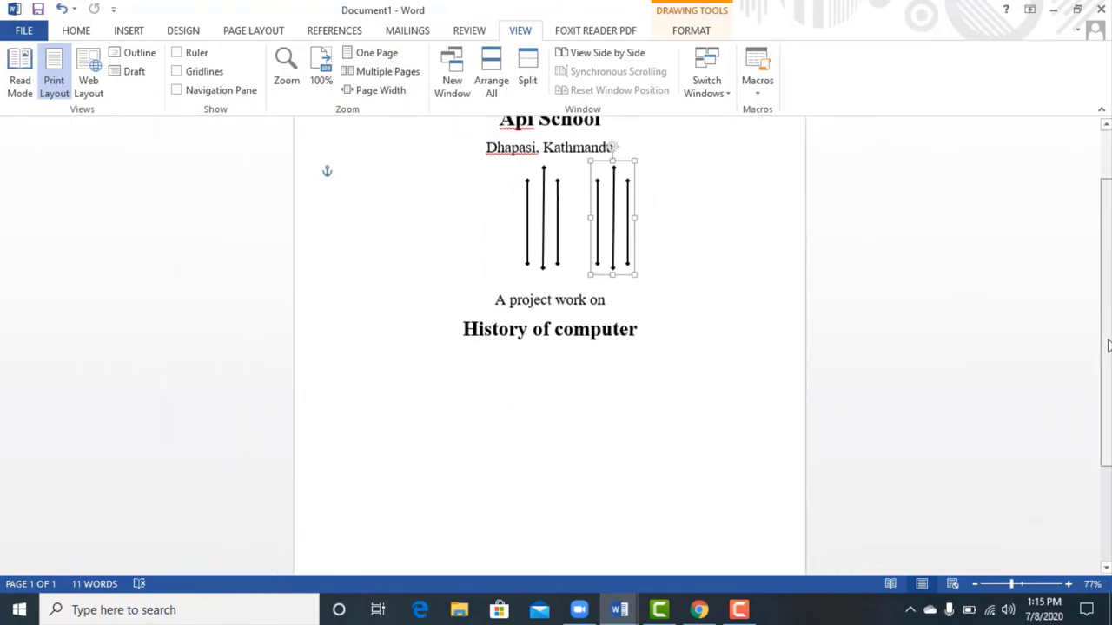
scroll(1107, 346, up, 2)
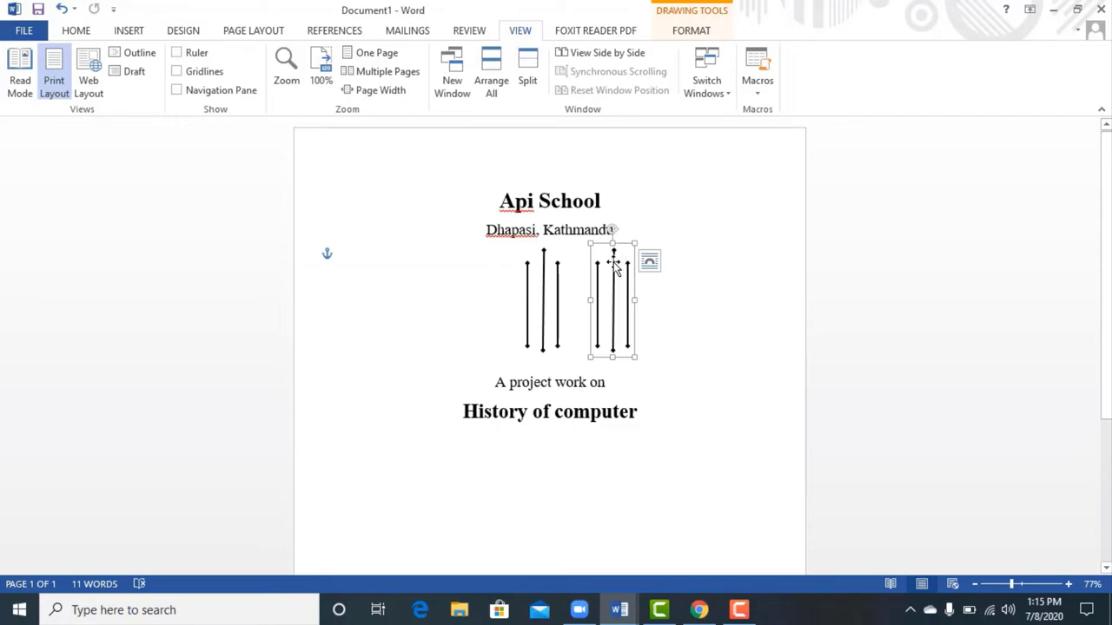
drag(614, 265, 542, 455)
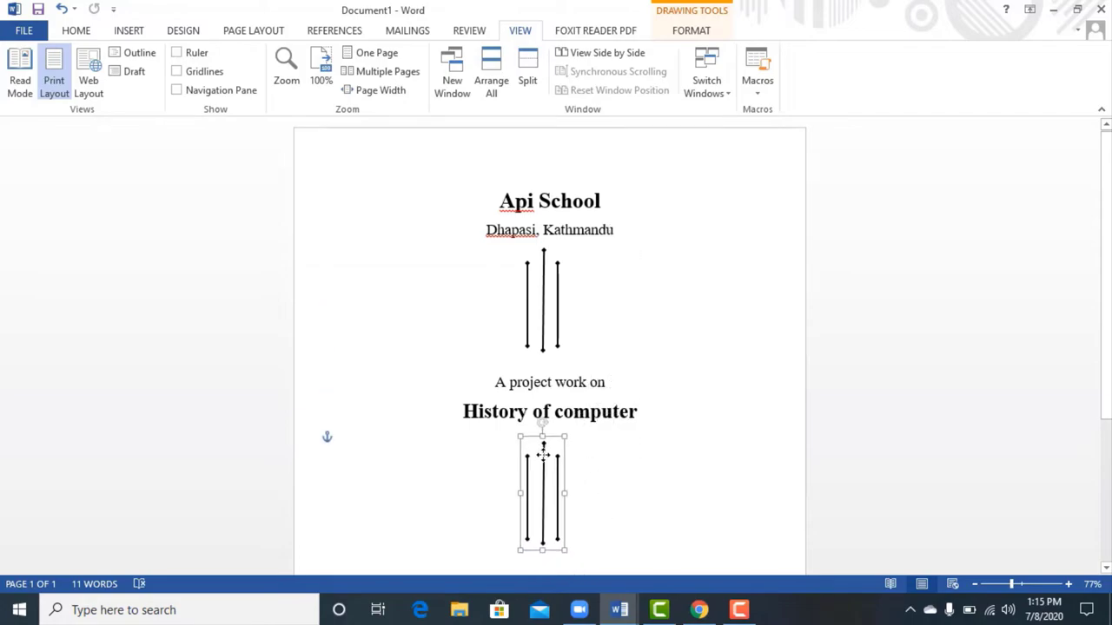
click(611, 474)
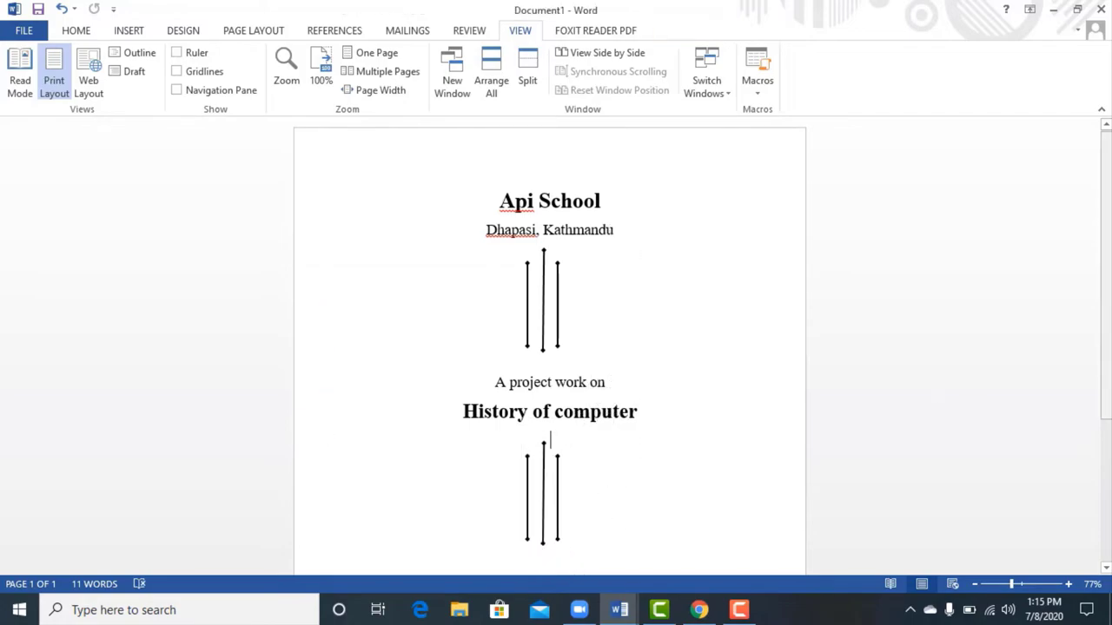
click(539, 489)
drag(538, 491, 539, 494)
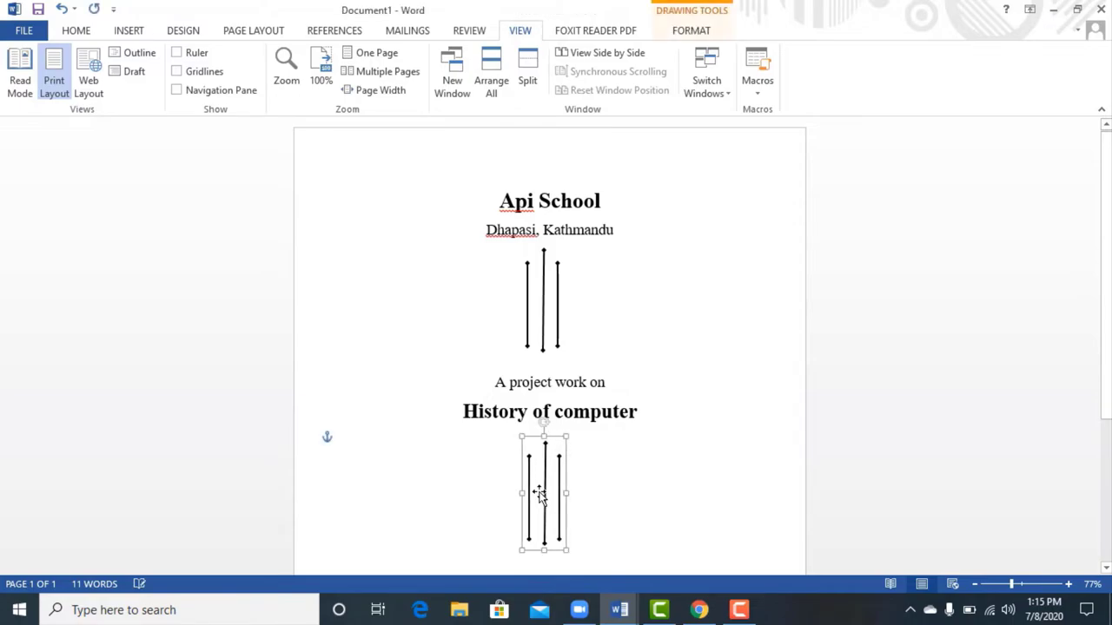
click(641, 508)
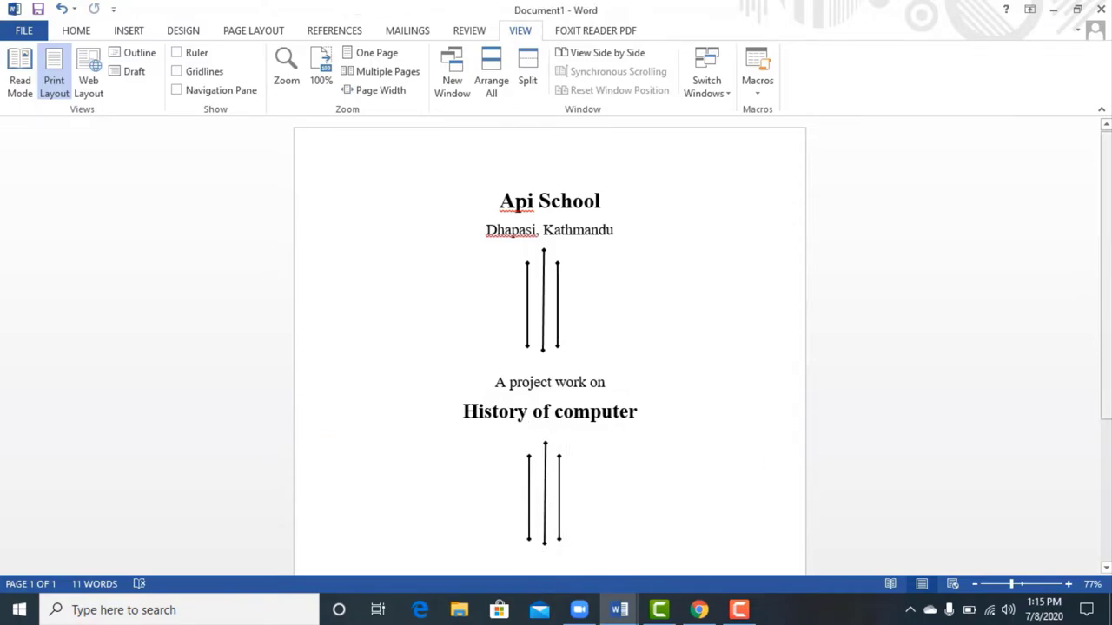
Step: Apply a thick solid 3 pt Box page border from Design > Page Borders
scroll(550, 347, down, 3)
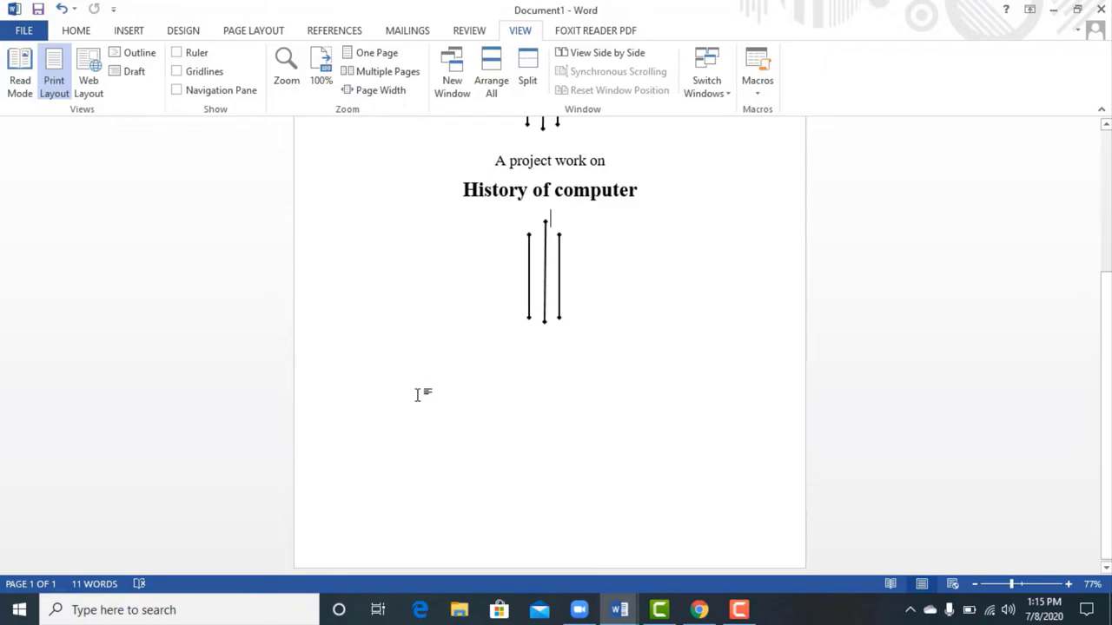
scroll(700, 395, up, 2)
scroll(700, 404, up, 1)
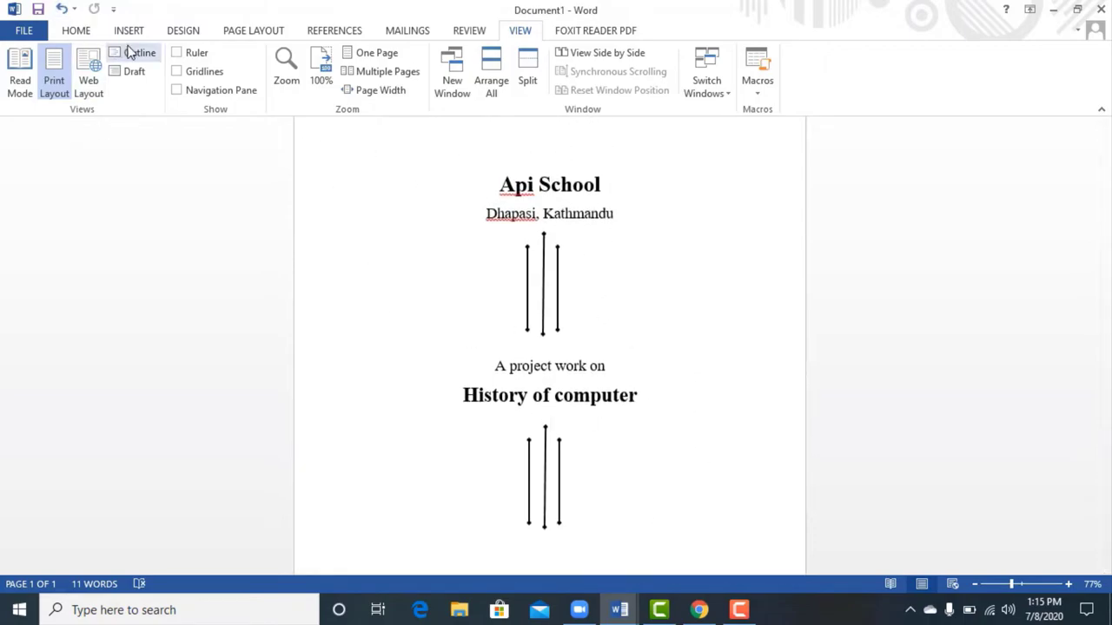
click(178, 36)
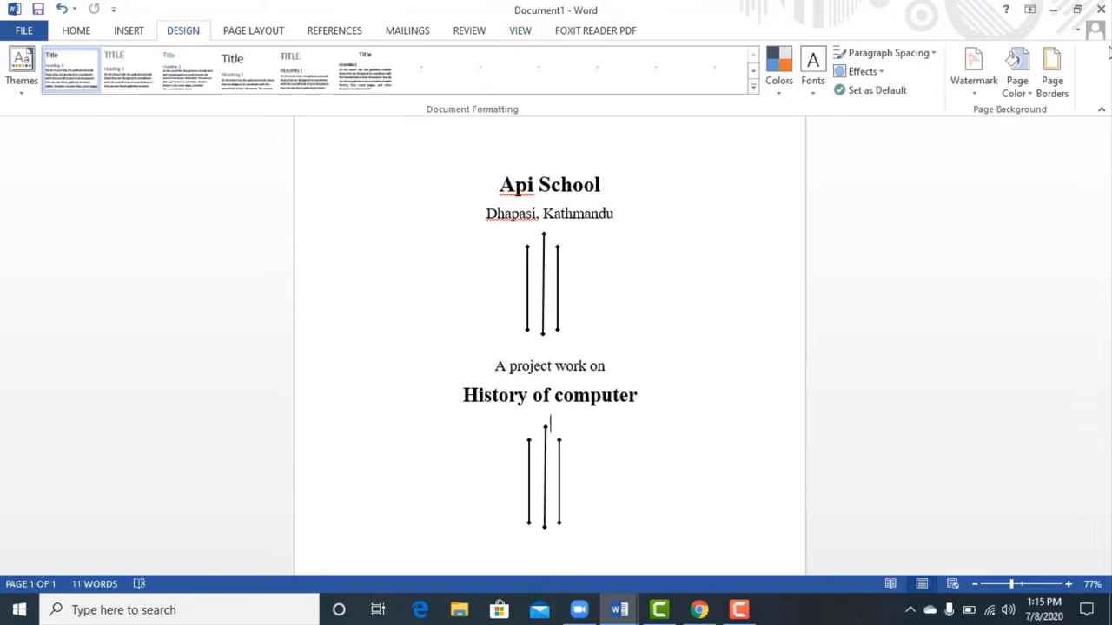
click(1042, 63)
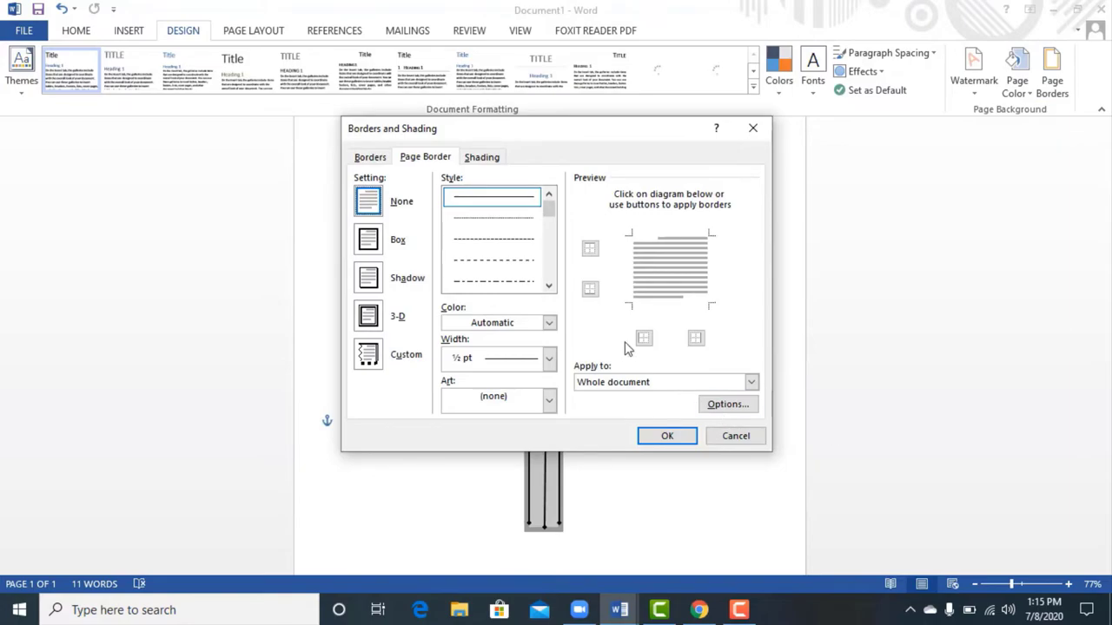
drag(548, 216, 548, 240)
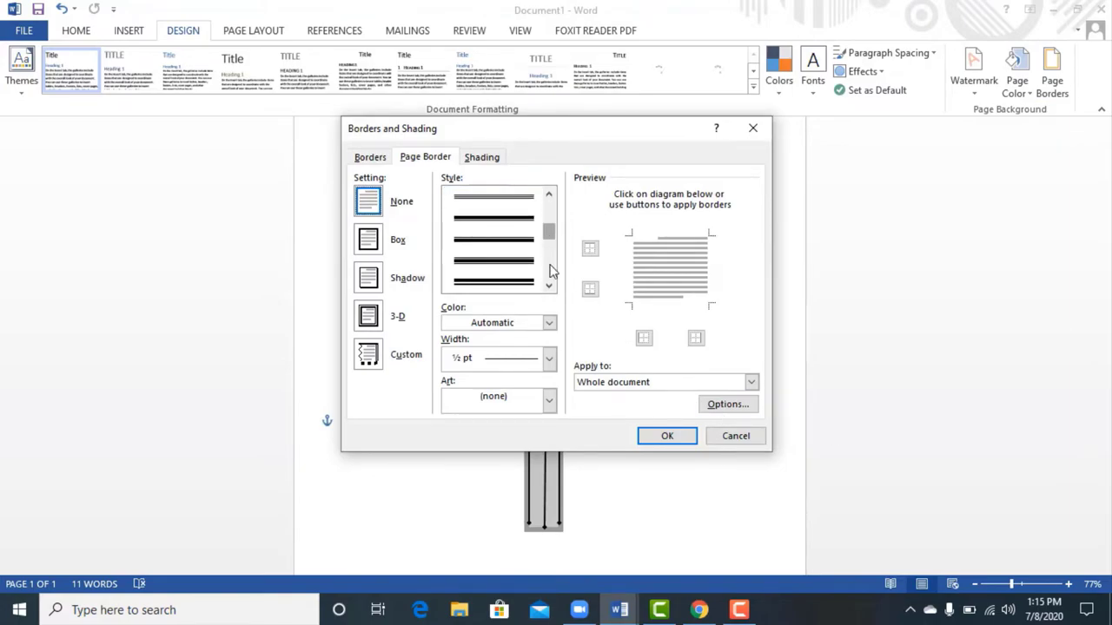
click(486, 224)
click(653, 439)
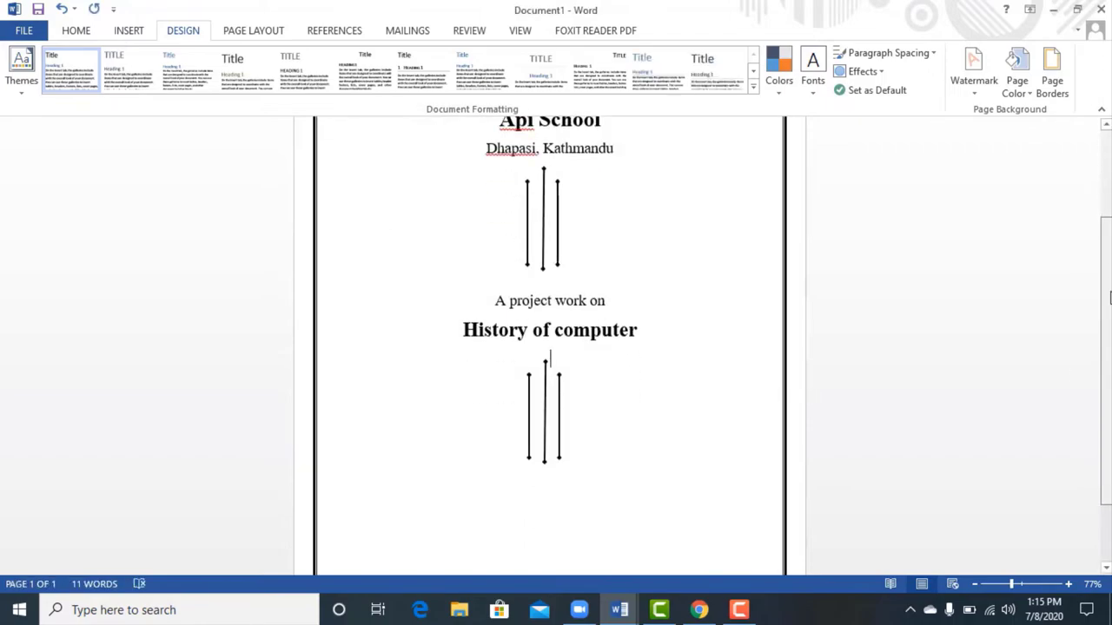
drag(1101, 174, 1105, 246)
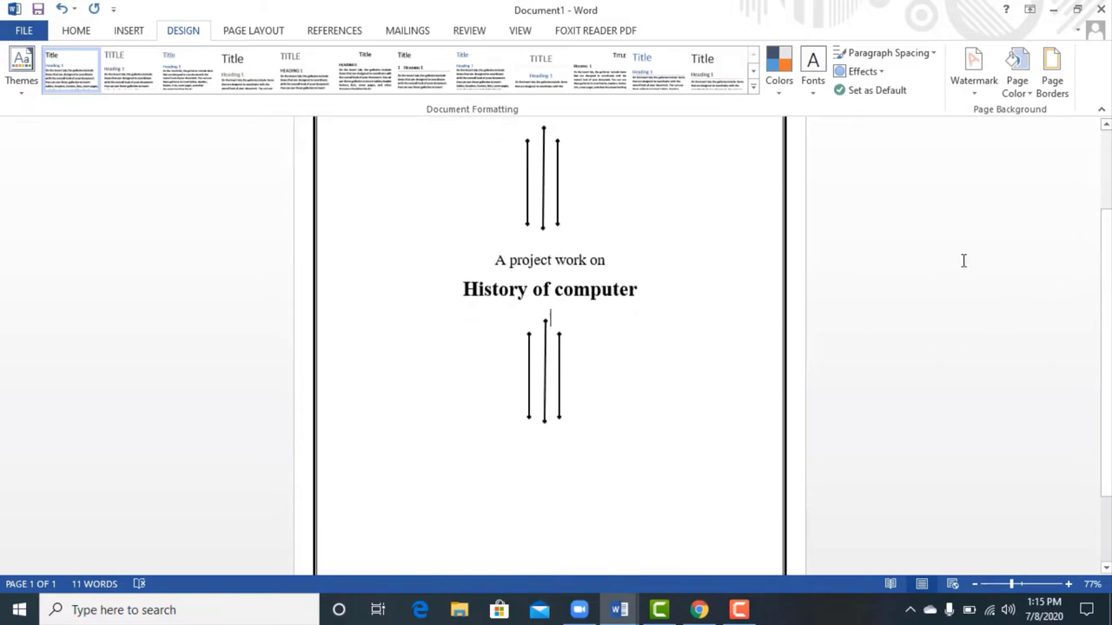
Step: Replace the plain page border with the red poinsettia Art border
click(1052, 81)
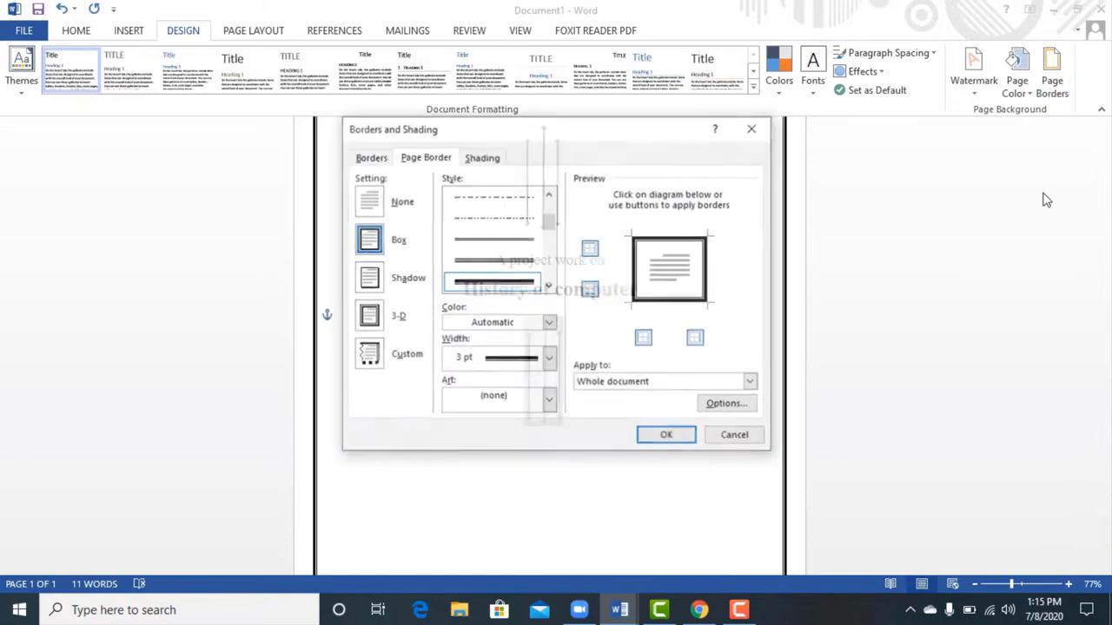
click(548, 399)
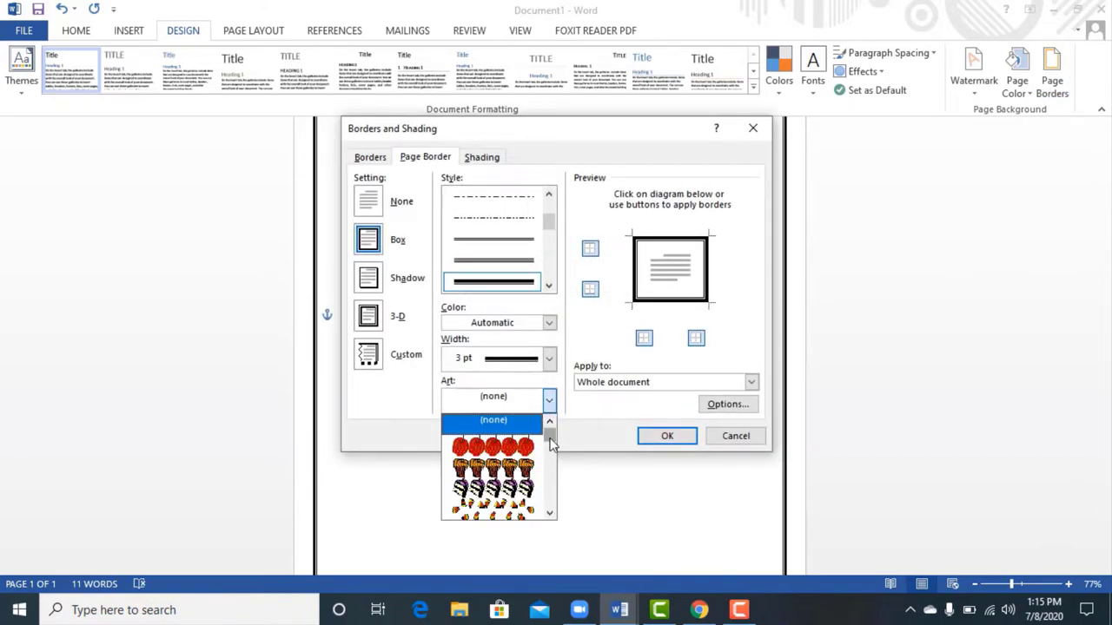
drag(551, 441, 550, 465)
mouse_move(550, 465)
mouse_down()
mouse_move(551, 447)
mouse_move(553, 459)
mouse_up()
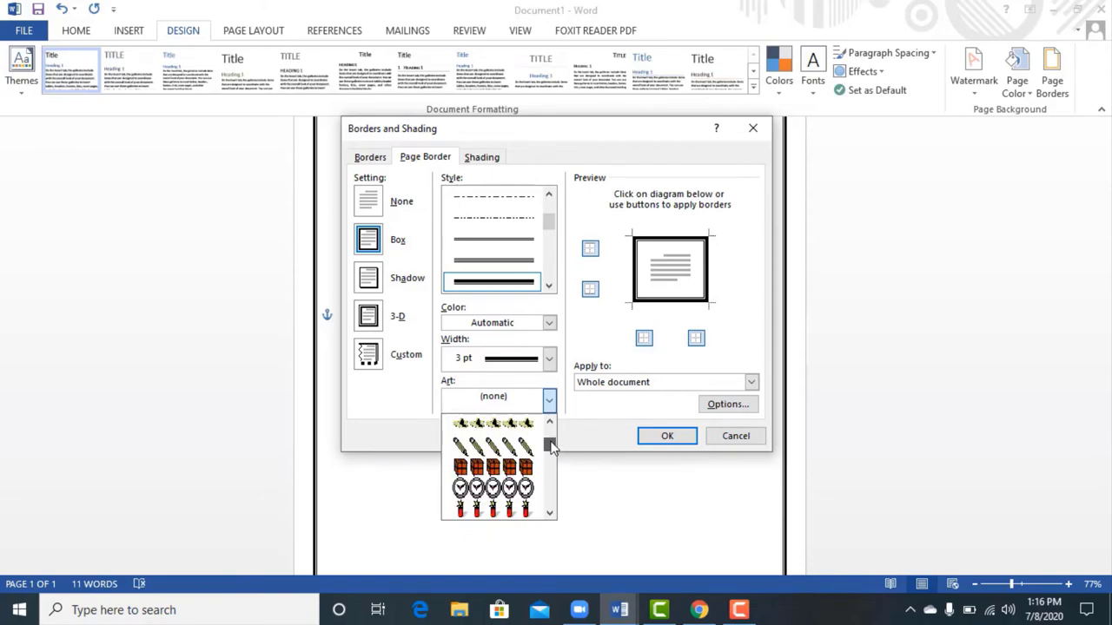
drag(552, 459, 551, 446)
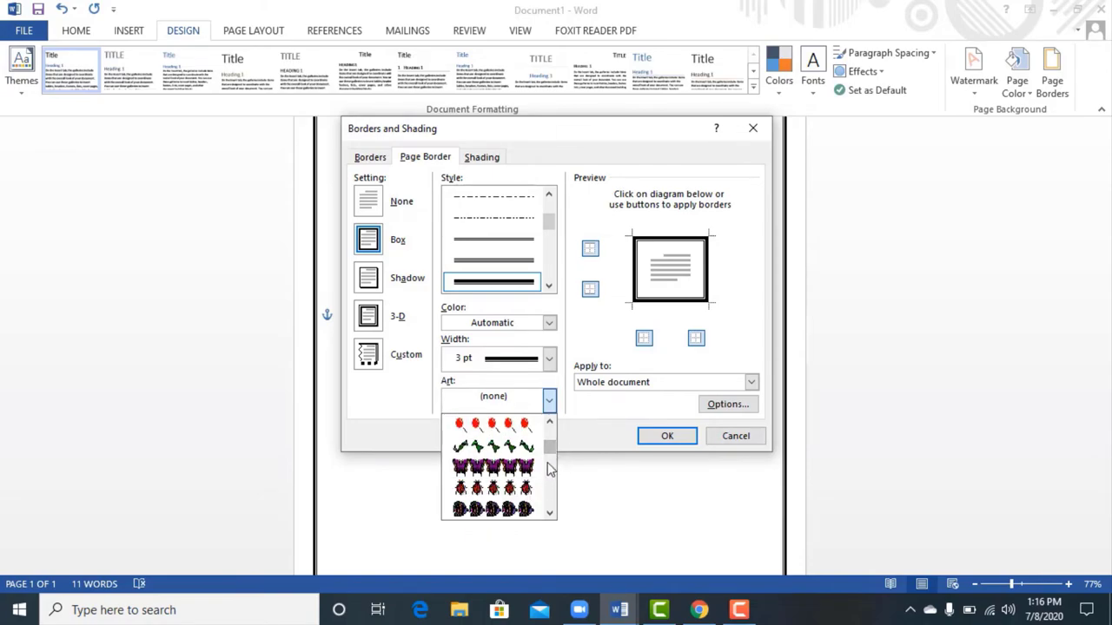
scroll(548, 466, down, 1)
scroll(549, 465, down, 1)
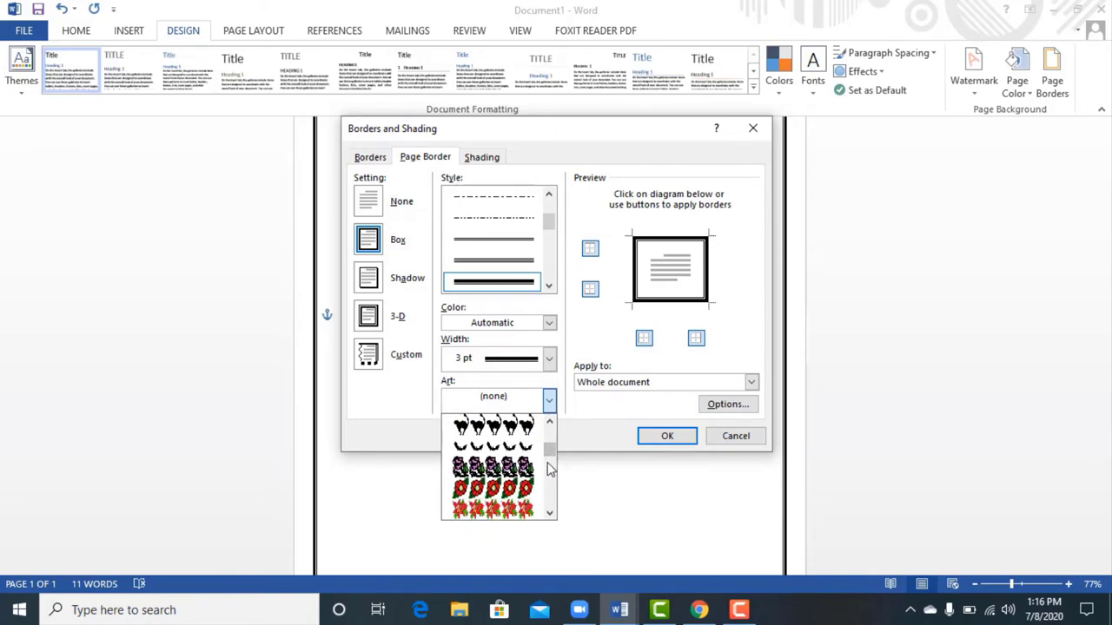
click(509, 509)
click(670, 437)
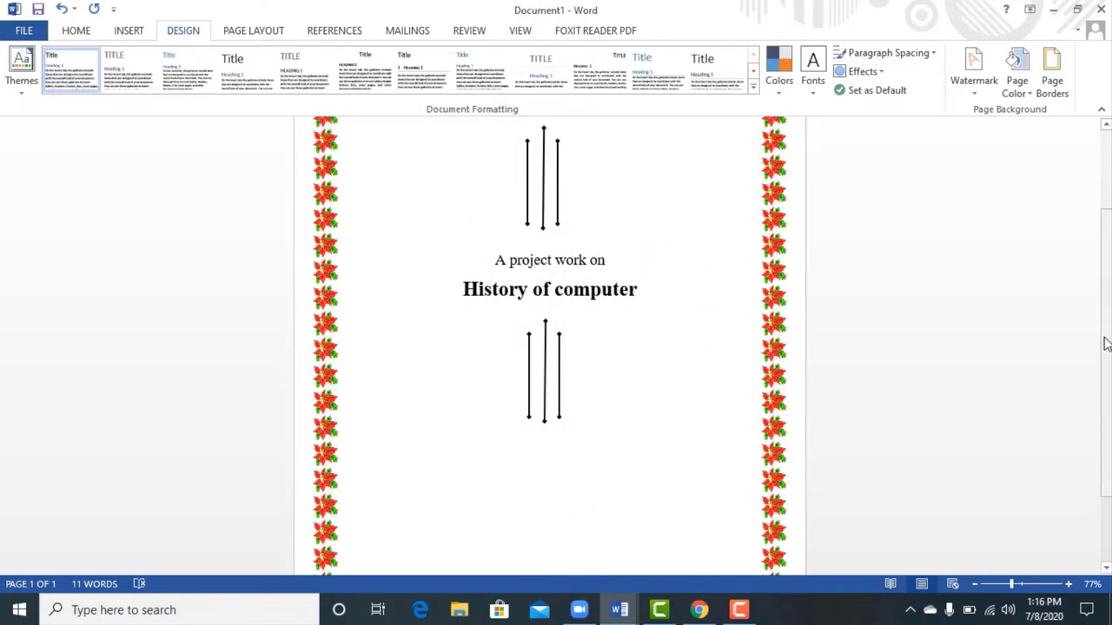
Step: Place the cursor on the empty line below the ornament, ready for text formatting
drag(1105, 330, 1107, 396)
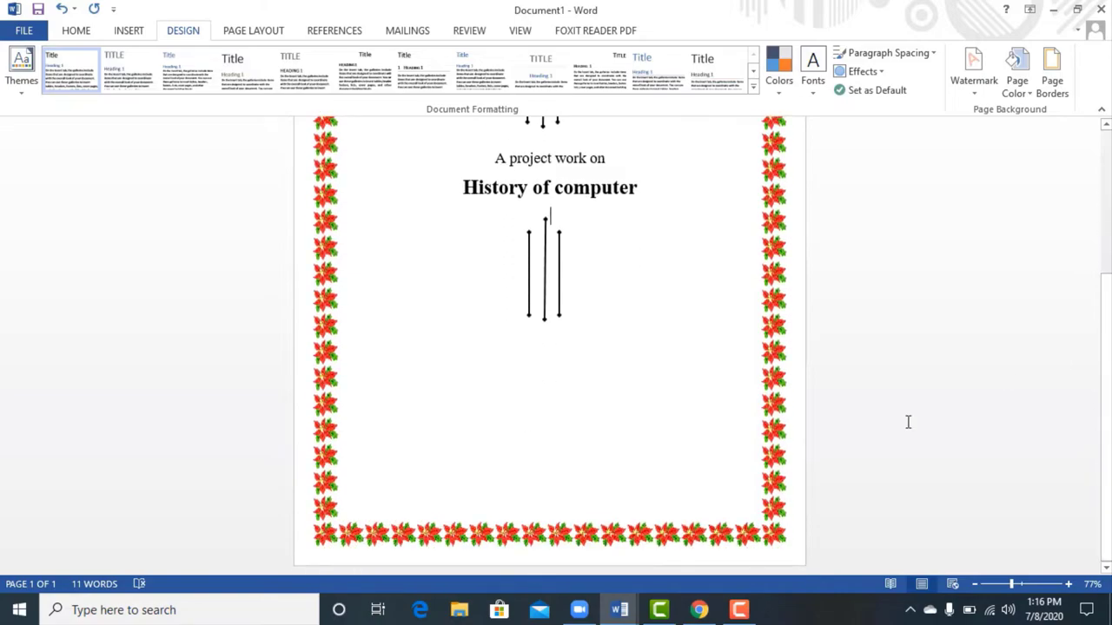
click(730, 354)
click(75, 31)
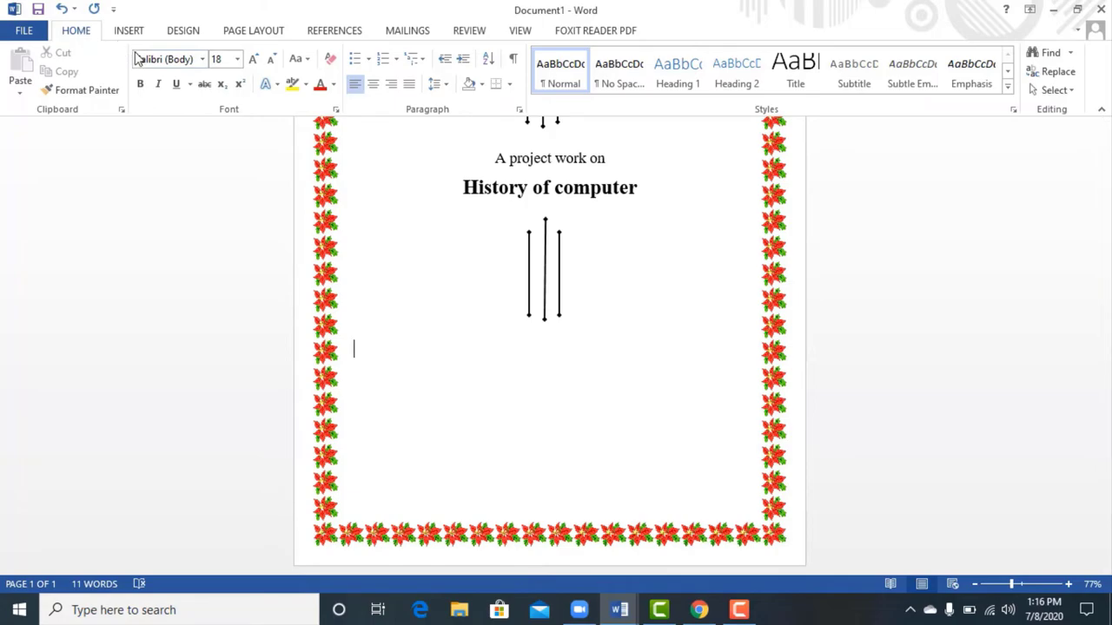
Step: Show formatting marks and type 'Submitted By:', the student's name and 'Class 8, Sherlock' on separate lines
click(514, 59)
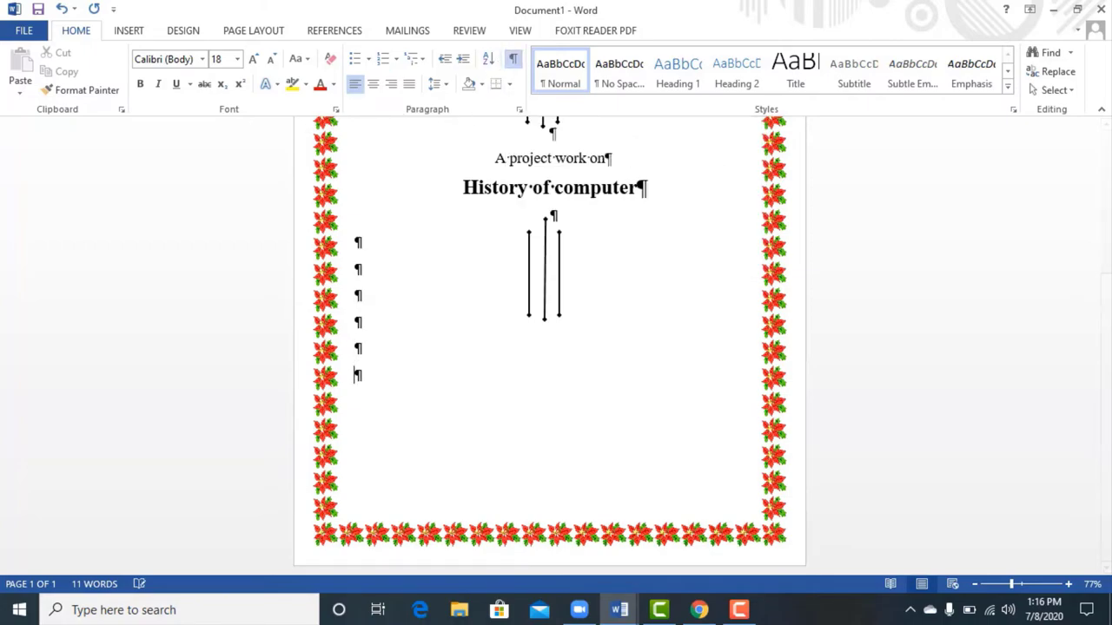
text(Sub)
text(mitted)
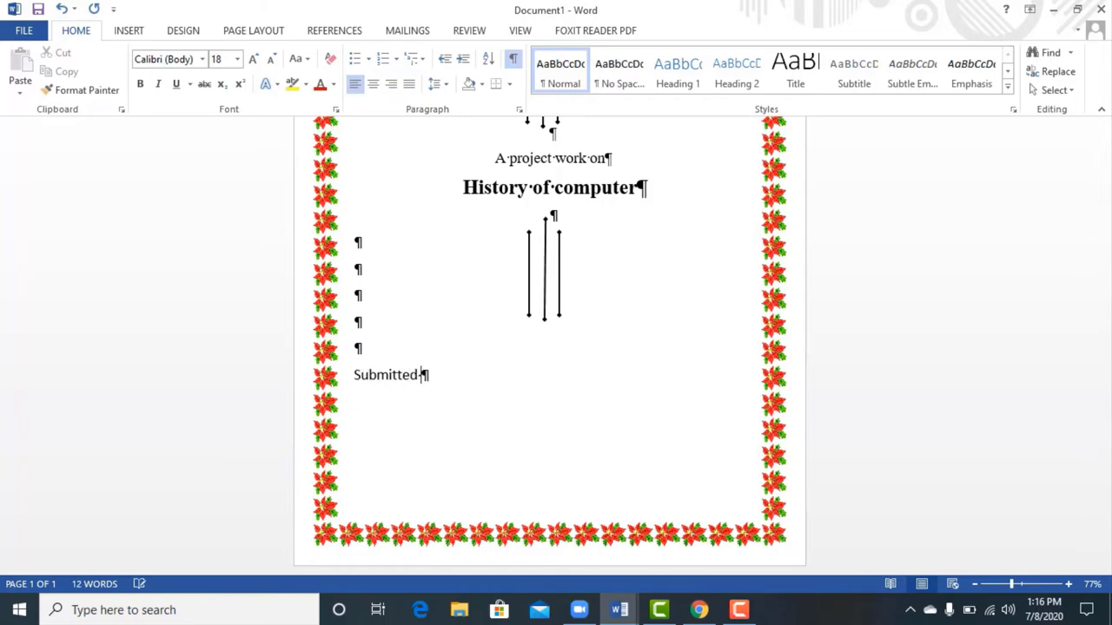
text( By:)
key(Return)
text(Anita )
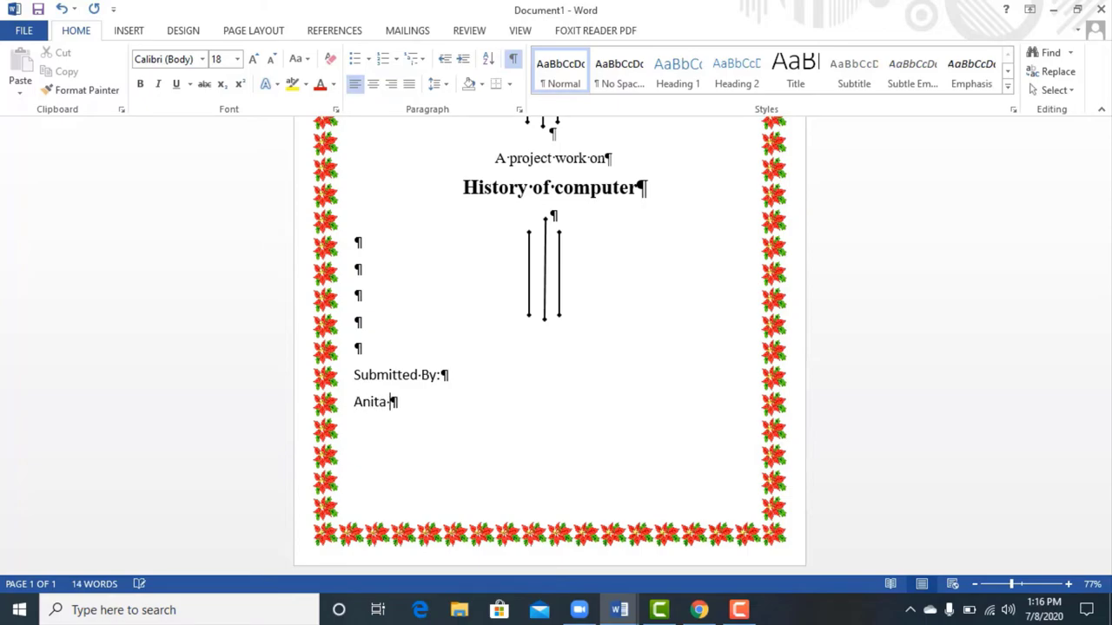
text(Prajapati)
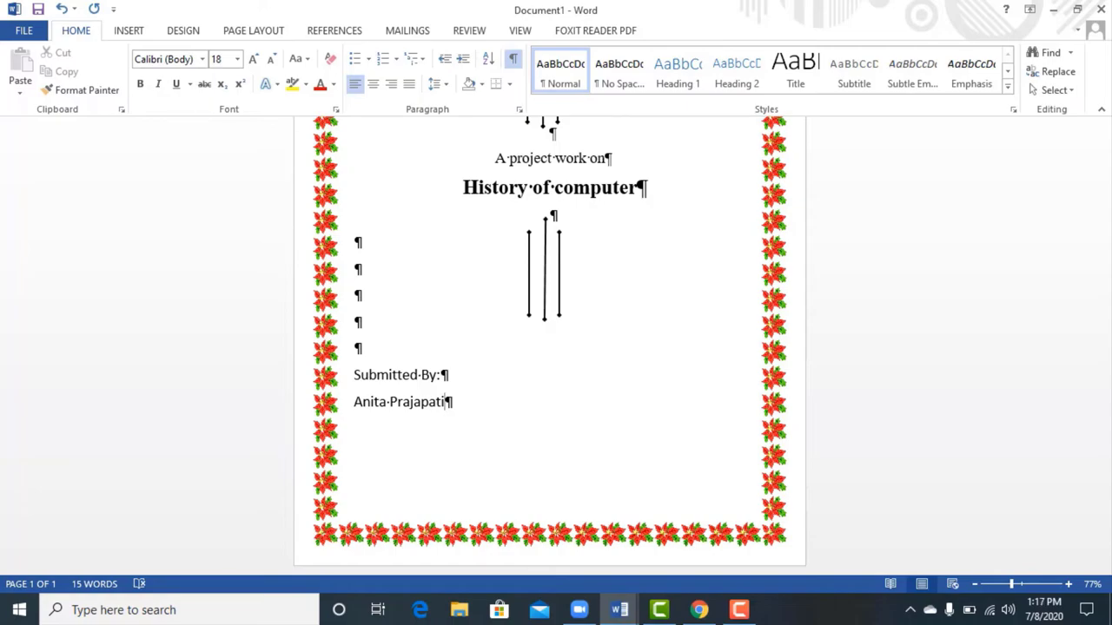
key(Return)
text(Cla)
text(ss 8)
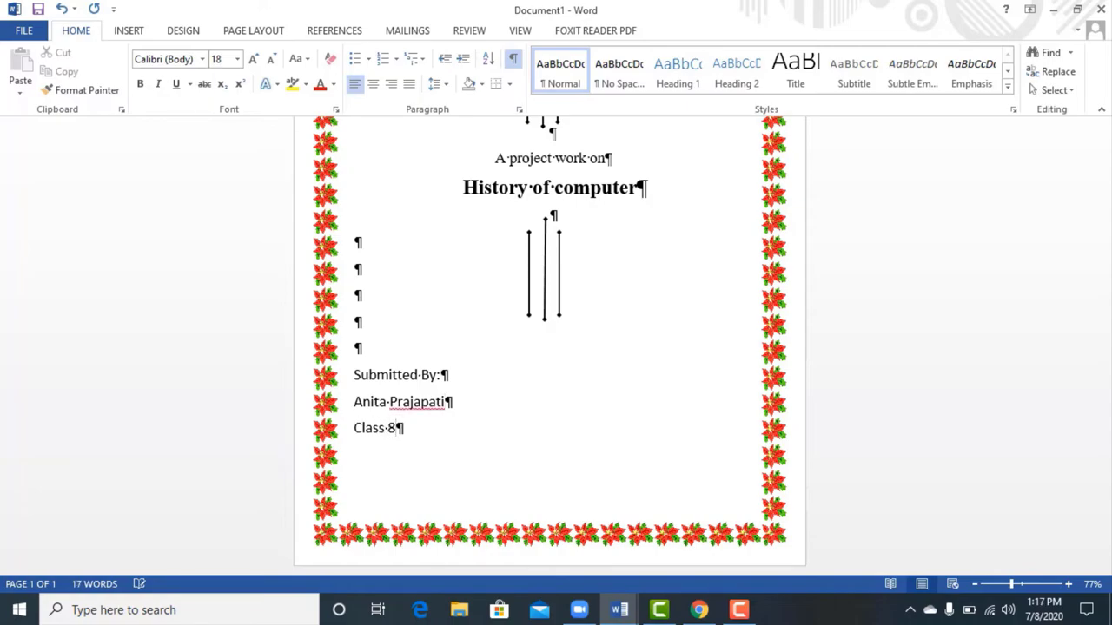
text(, she)
key(BackSpace)
key(BackSpace)
key(BackSpace)
text(Sh)
text(erlock)
key(Return)
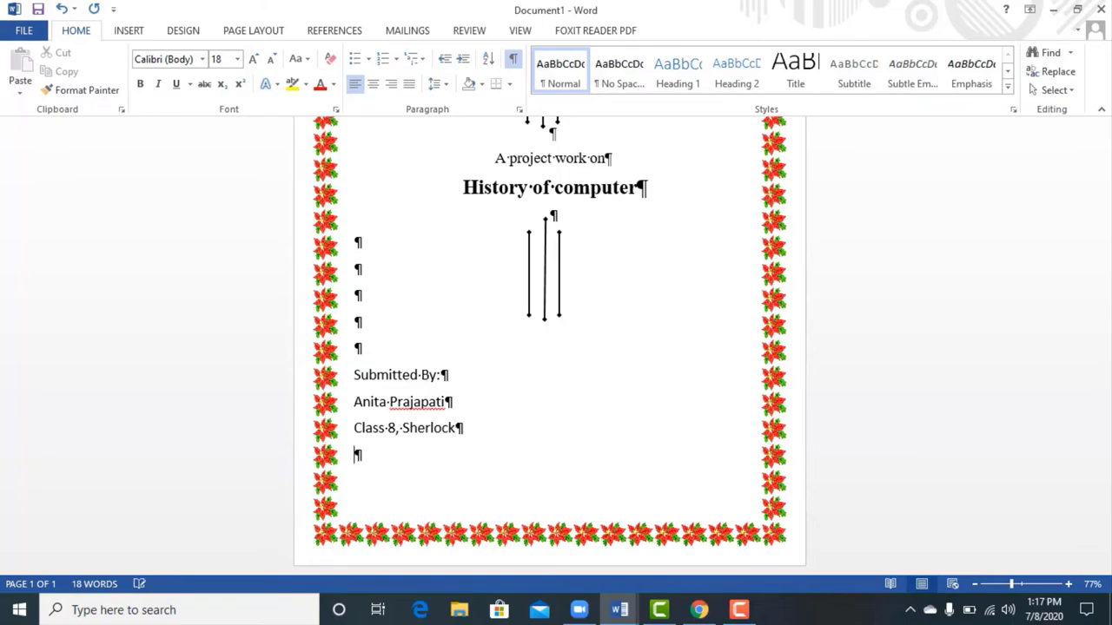
Step: Add 'Submitted To', the teacher's name and 'Computer Teacher' on separate lines, removing stray empty lines
text(Sub)
text(mitted T)
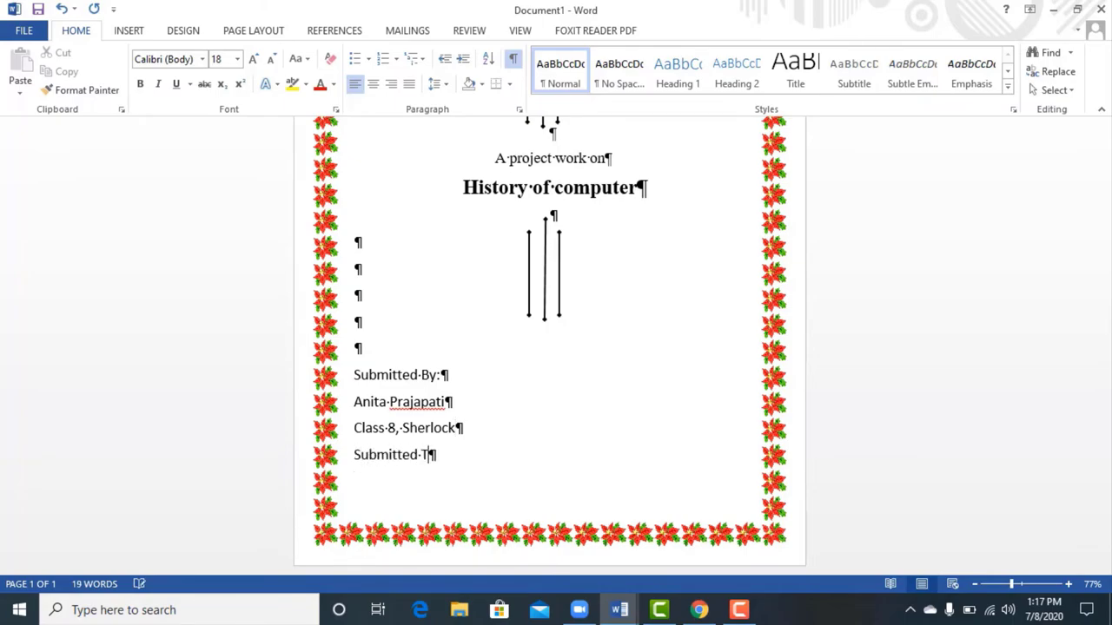
text(o)
key(Return)
text(Kesha)
text(b Maha)
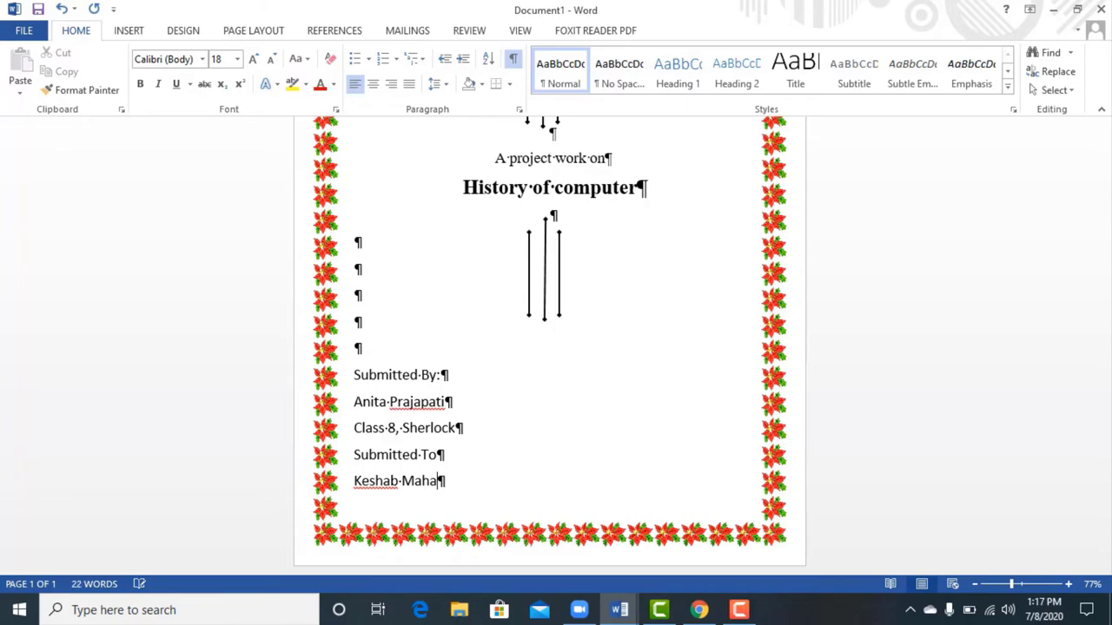
text(rjan)
key(Return)
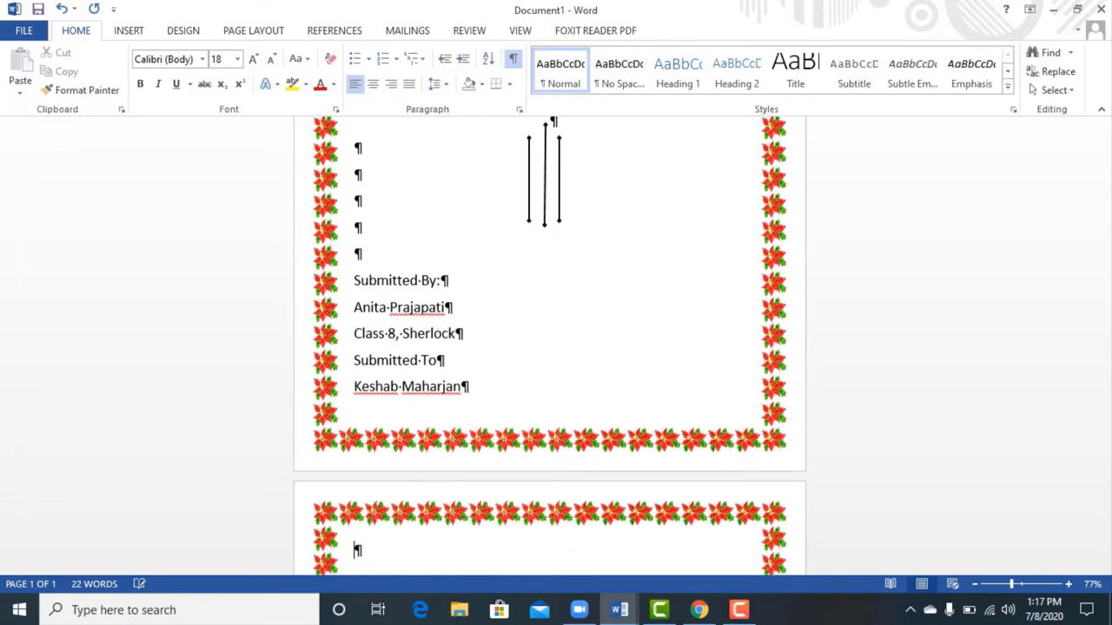
key(BackSpace)
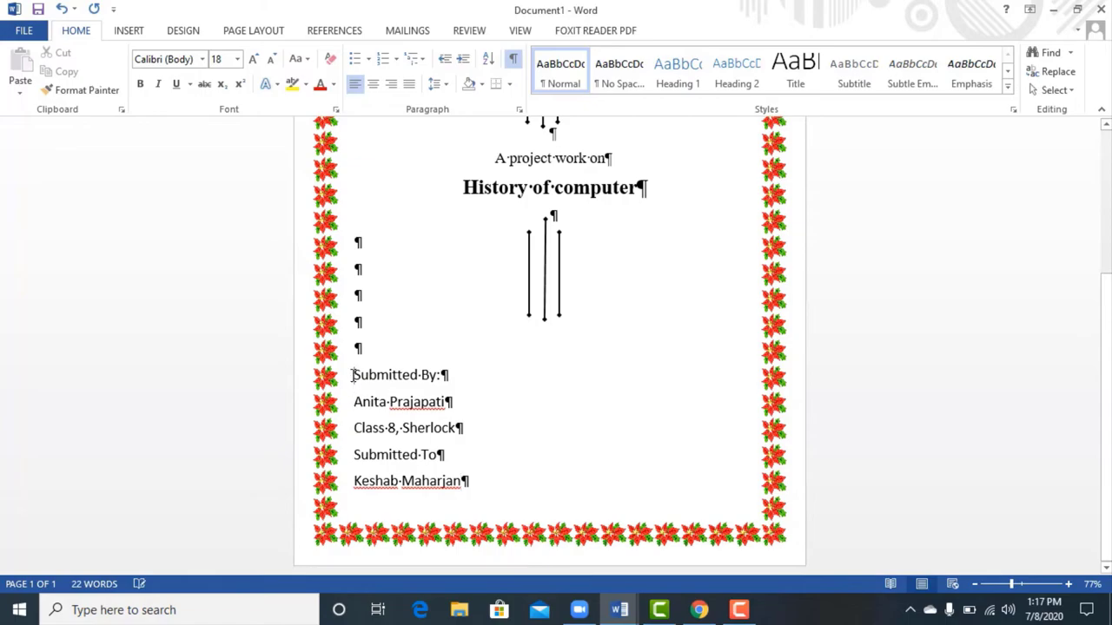
key(BackSpace)
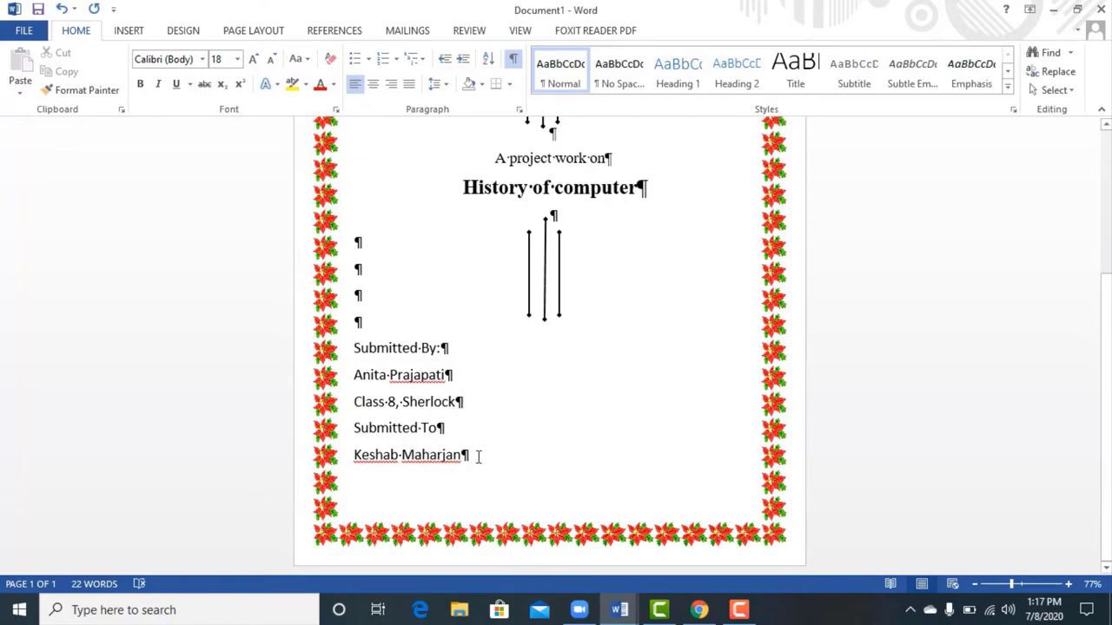
key(Return)
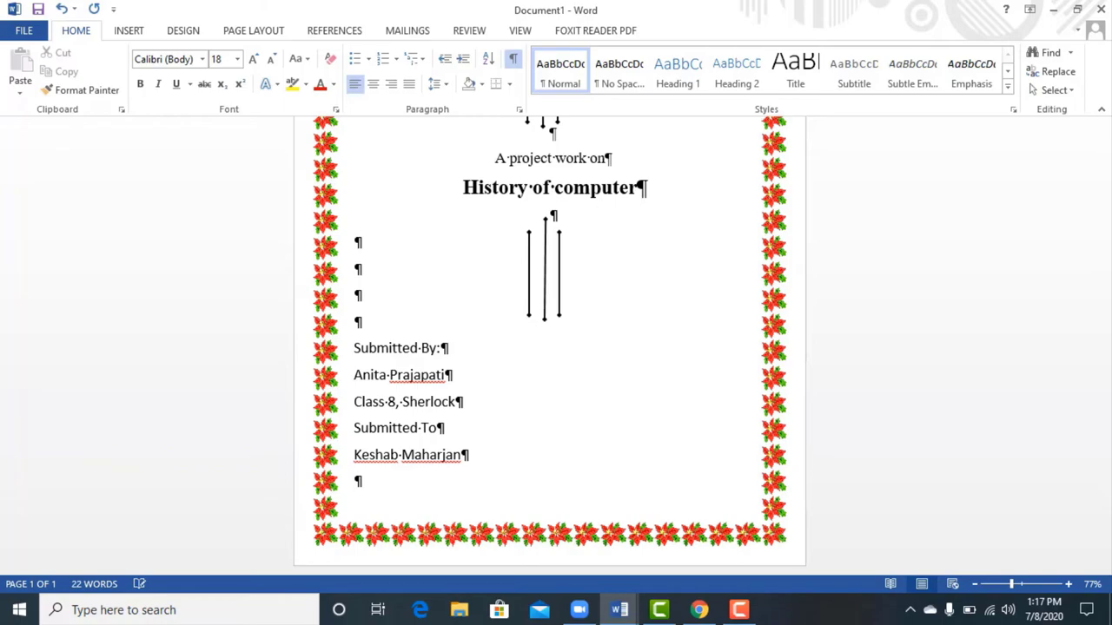
text(Computer )
text(Teacher)
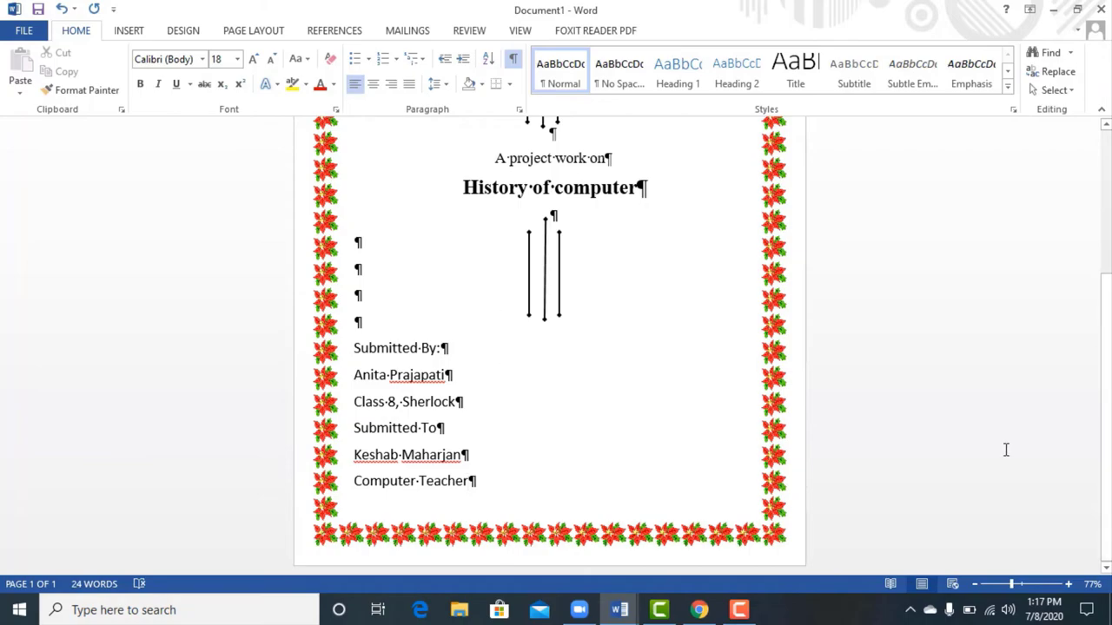
scroll(559, 388, up, 1)
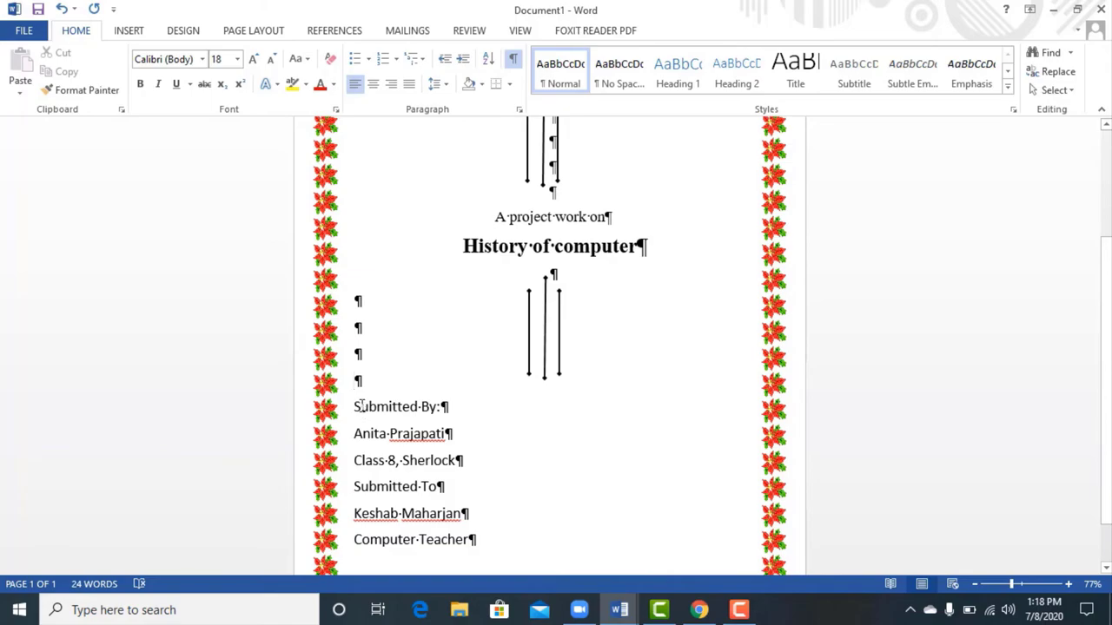
Step: Insert a continuous section break and set the new section to two columns
click(256, 31)
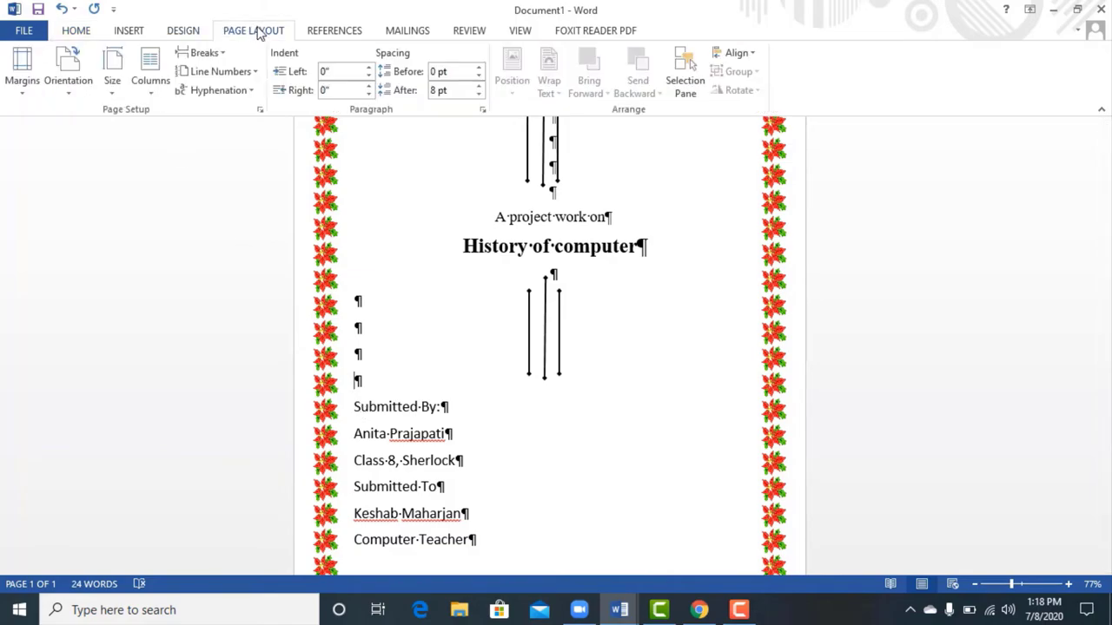
click(209, 54)
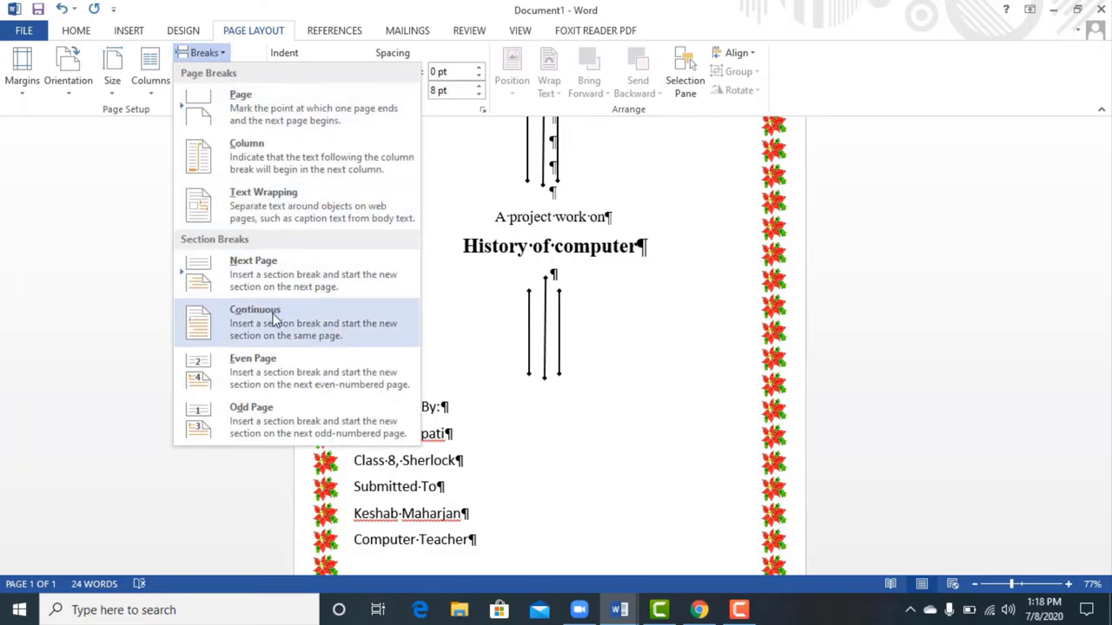
click(275, 324)
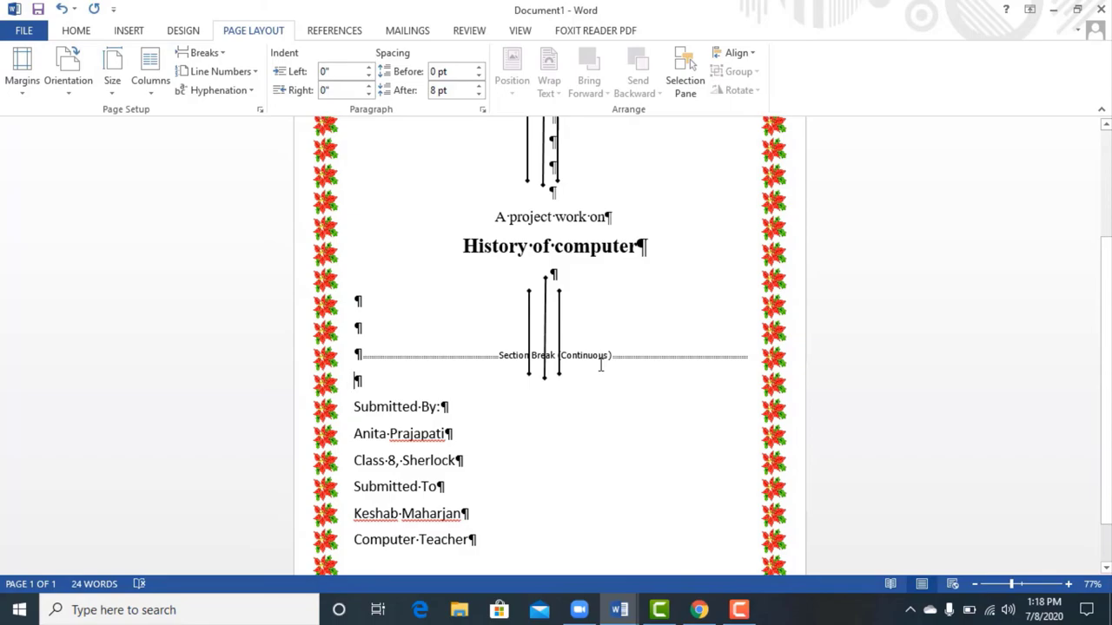
click(150, 91)
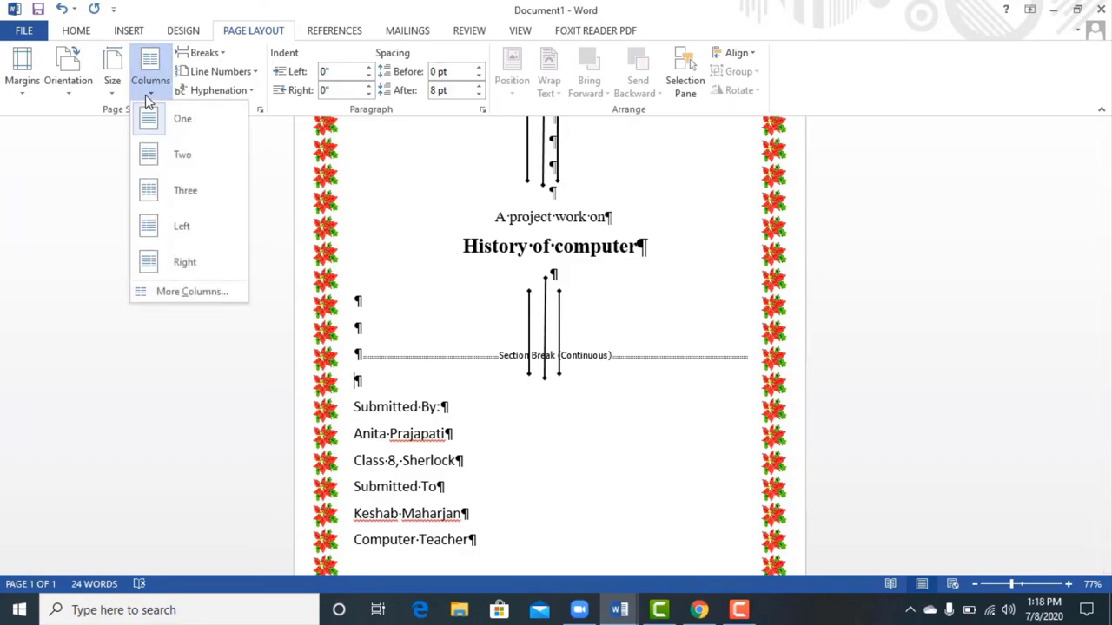
click(175, 158)
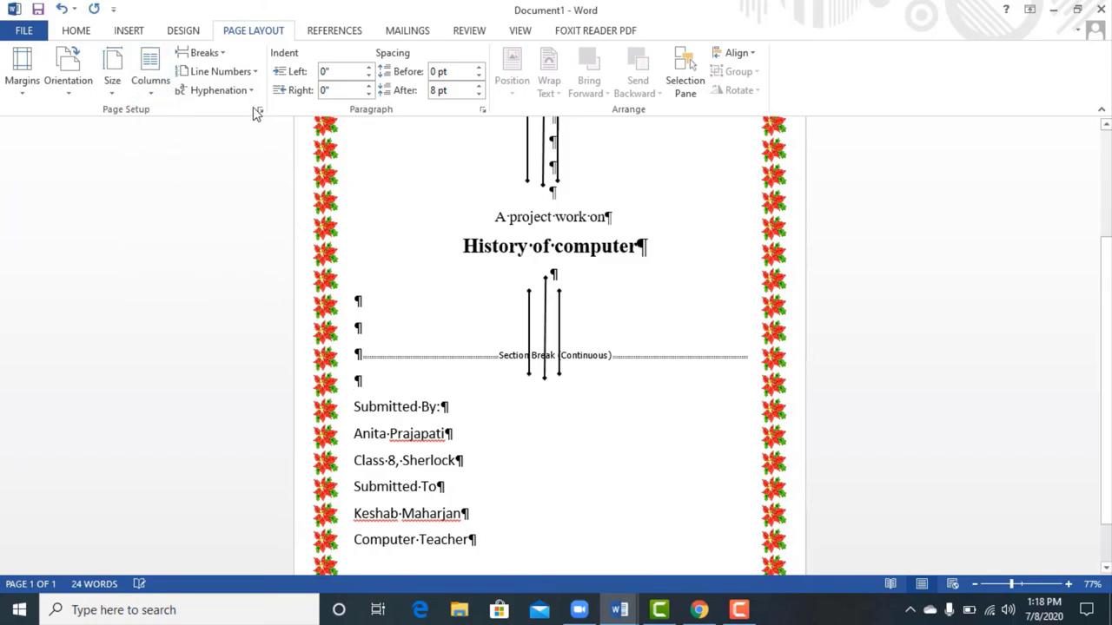
Step: Push 'Submitted To' into the second column with extra line breaks
click(354, 488)
key(Return)
key(Return)
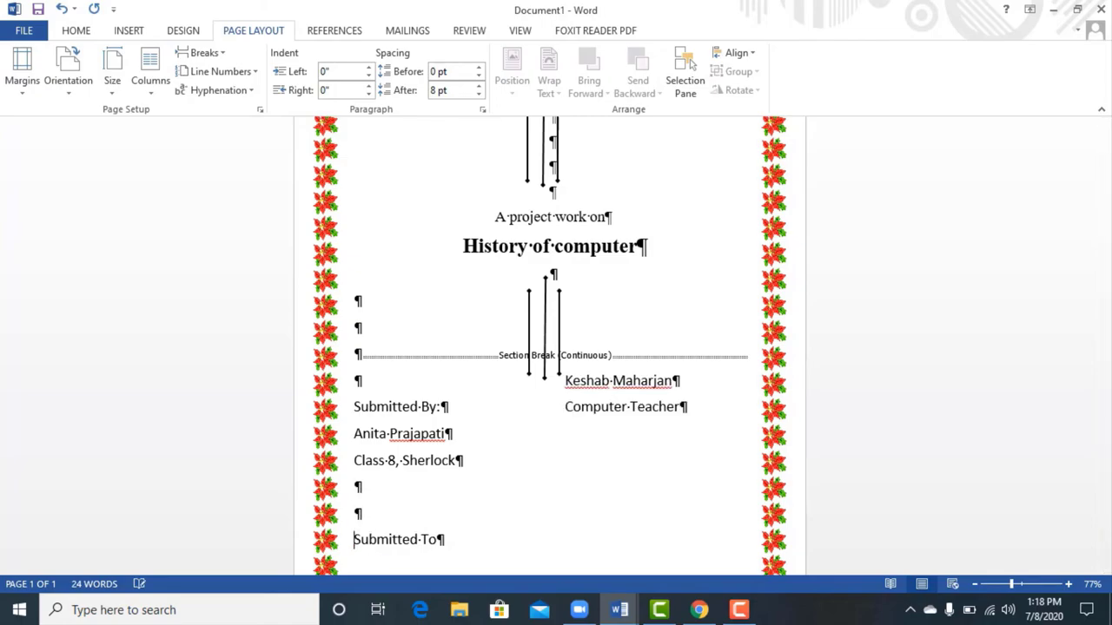
key(Return)
key(Return)
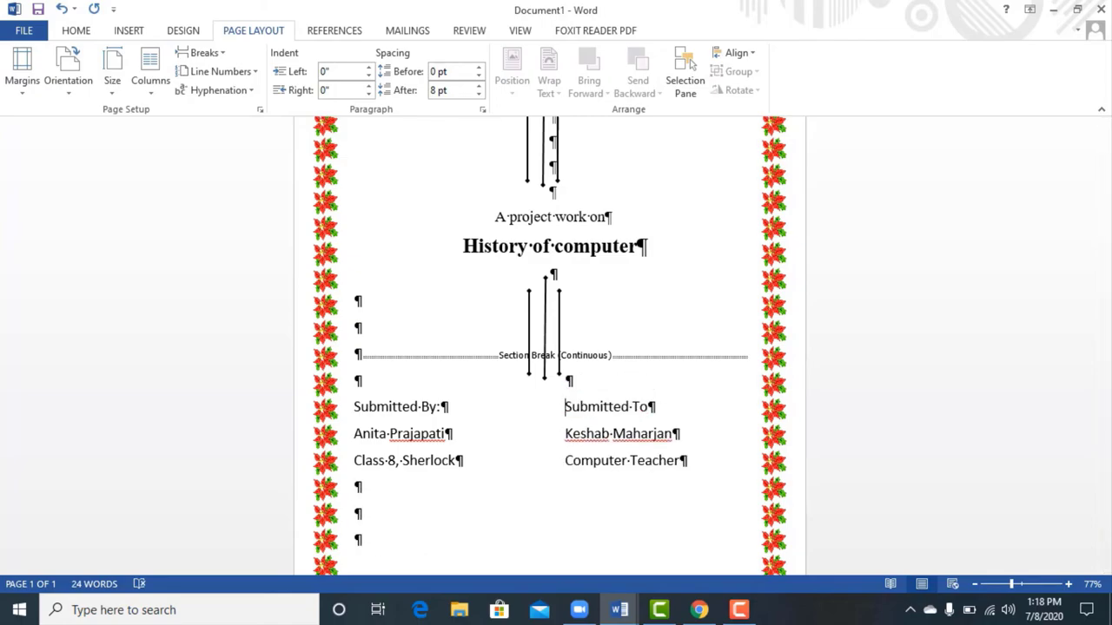
Step: Hide the formatting marks and add a colon after 'Submitted To'
click(76, 31)
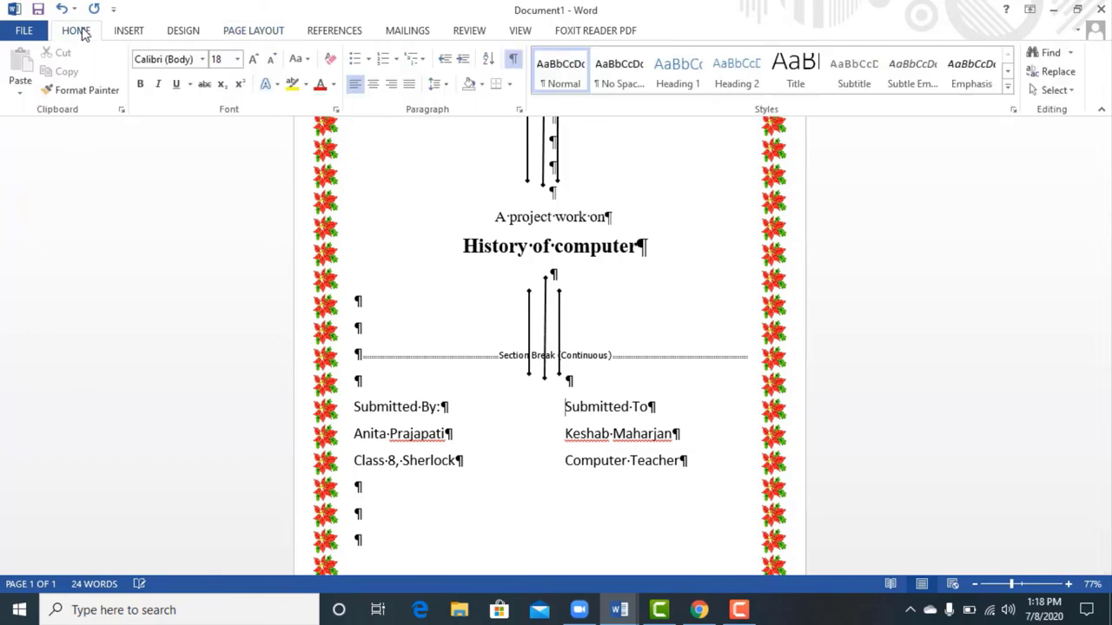
click(514, 59)
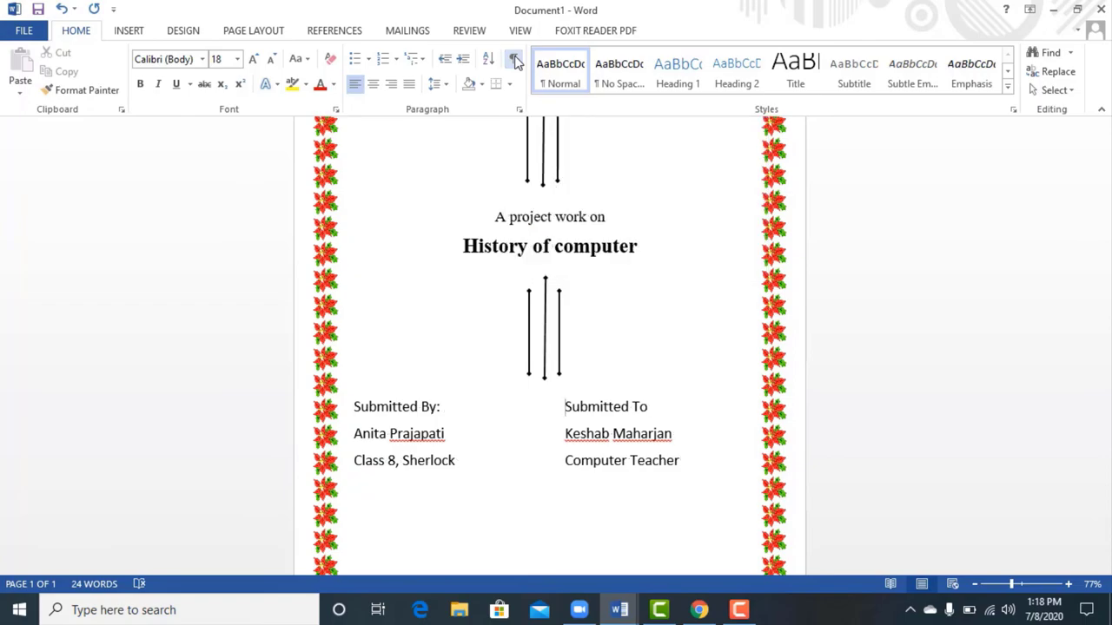
scroll(1020, 310, down, 1)
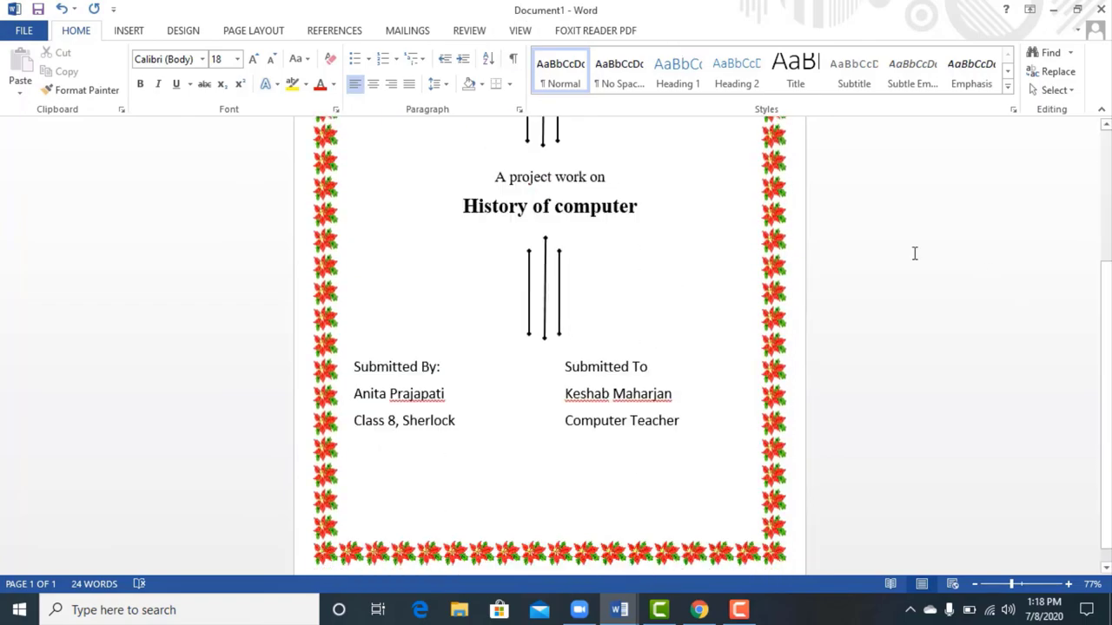
click(653, 369)
text(:)
Step: Make the 'Submitted By:' and 'Submitted To:' headings bold and underlined
drag(354, 365, 444, 366)
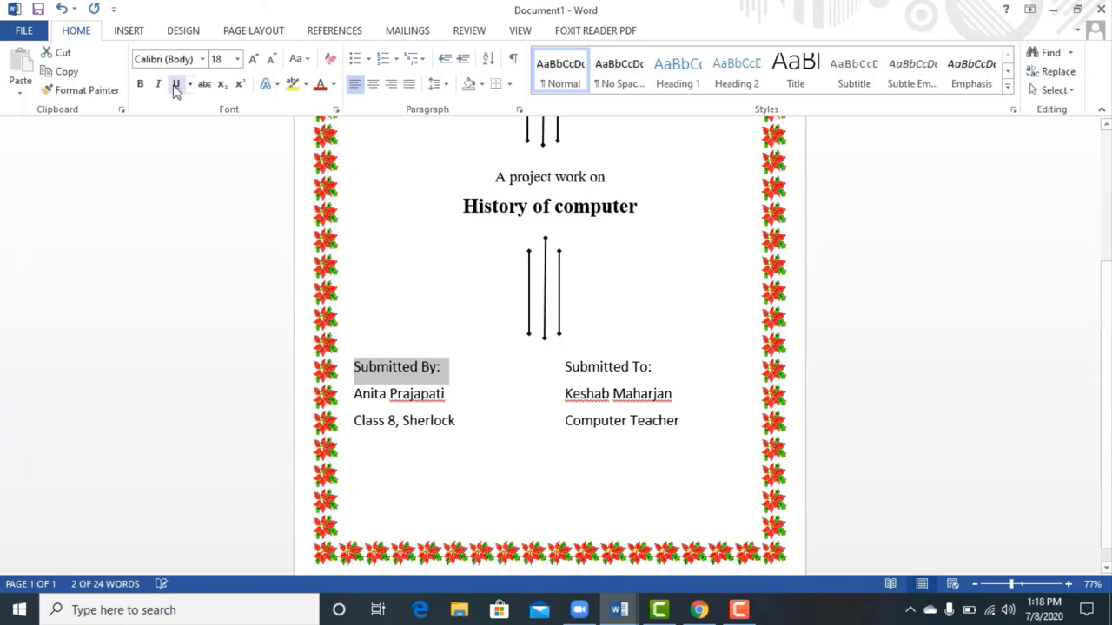
click(138, 87)
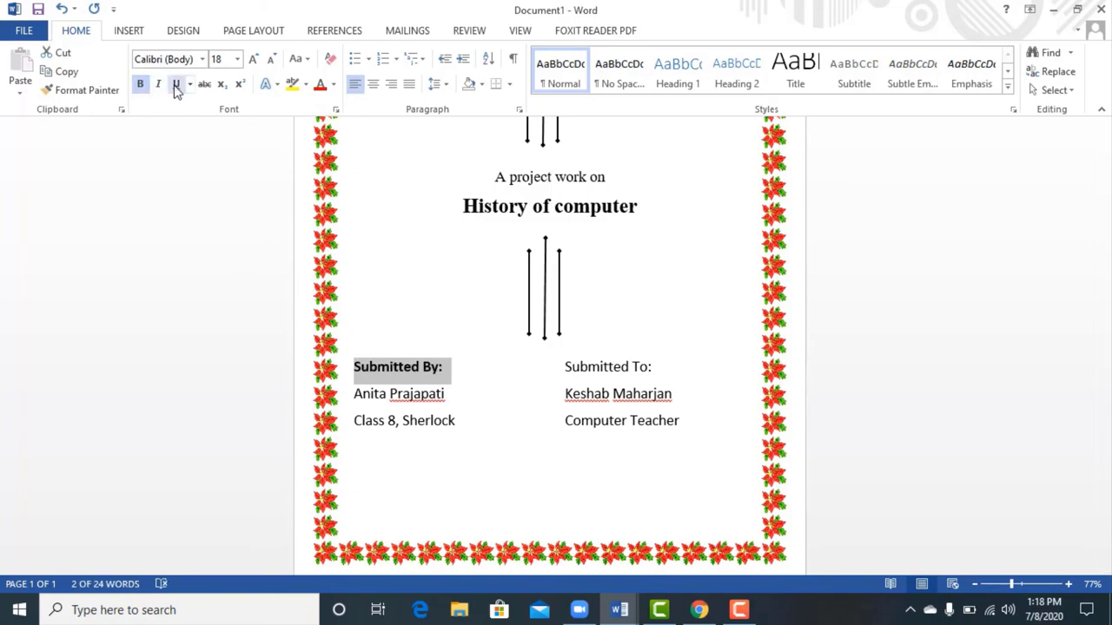
click(175, 86)
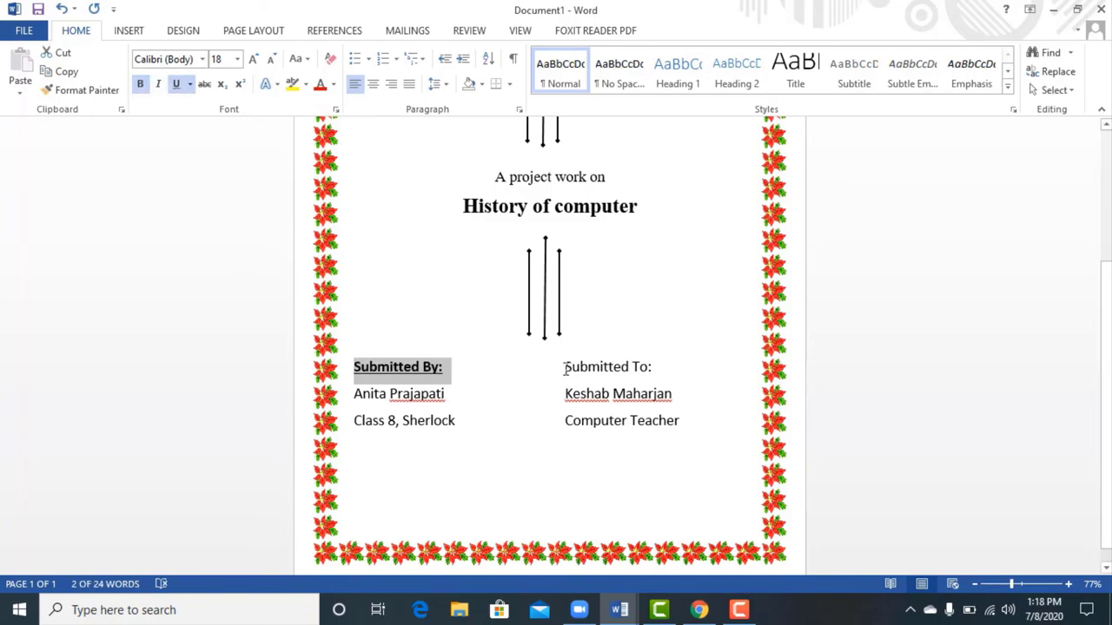
drag(564, 367, 658, 369)
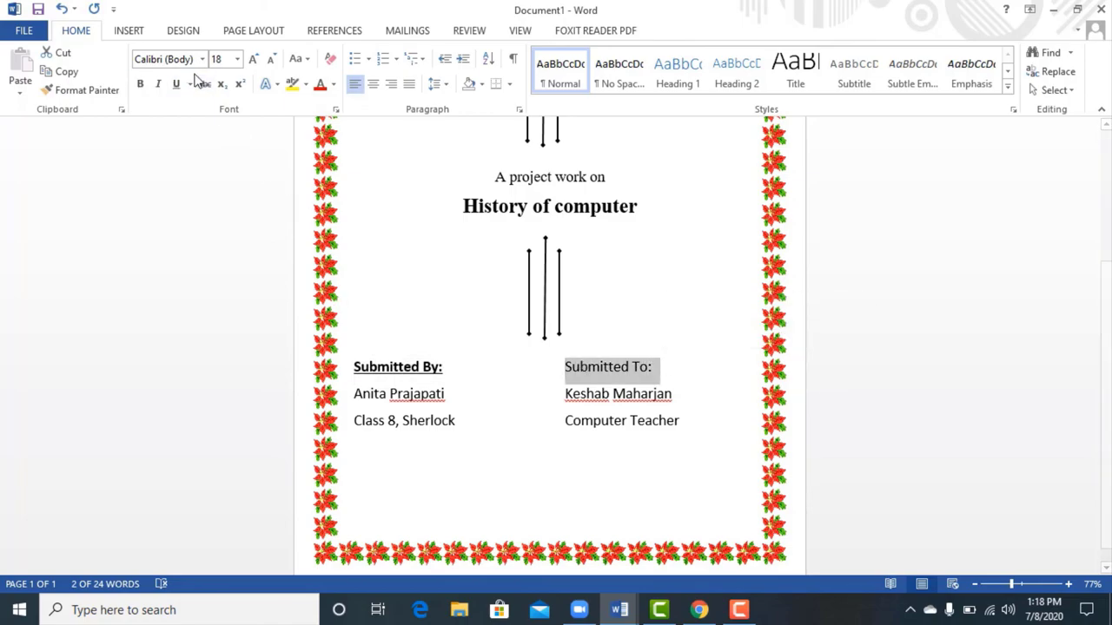
click(138, 87)
click(175, 84)
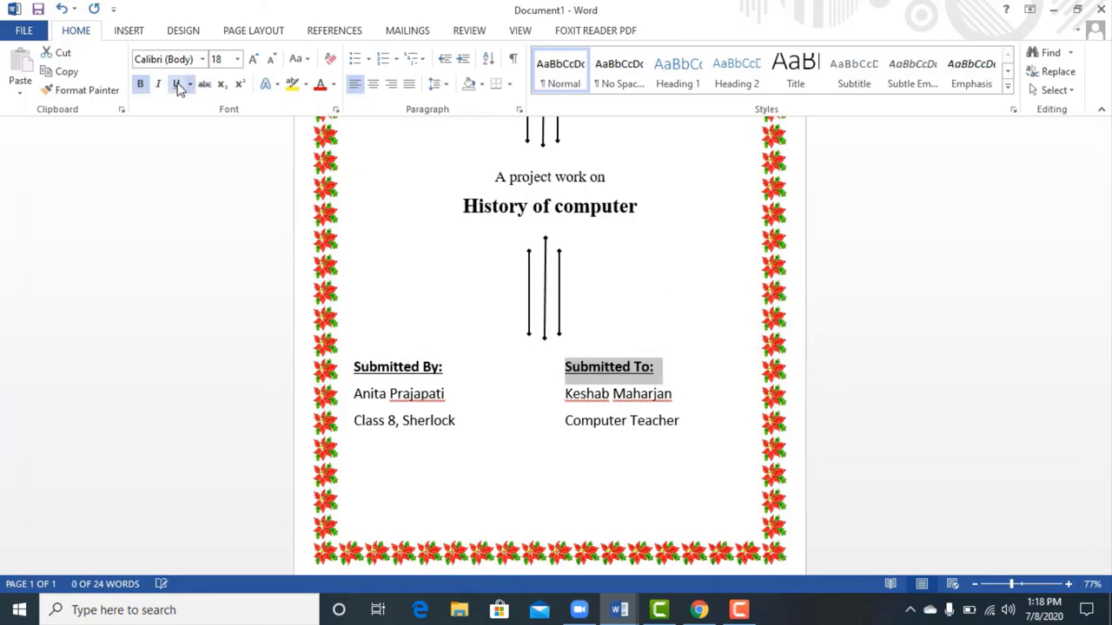